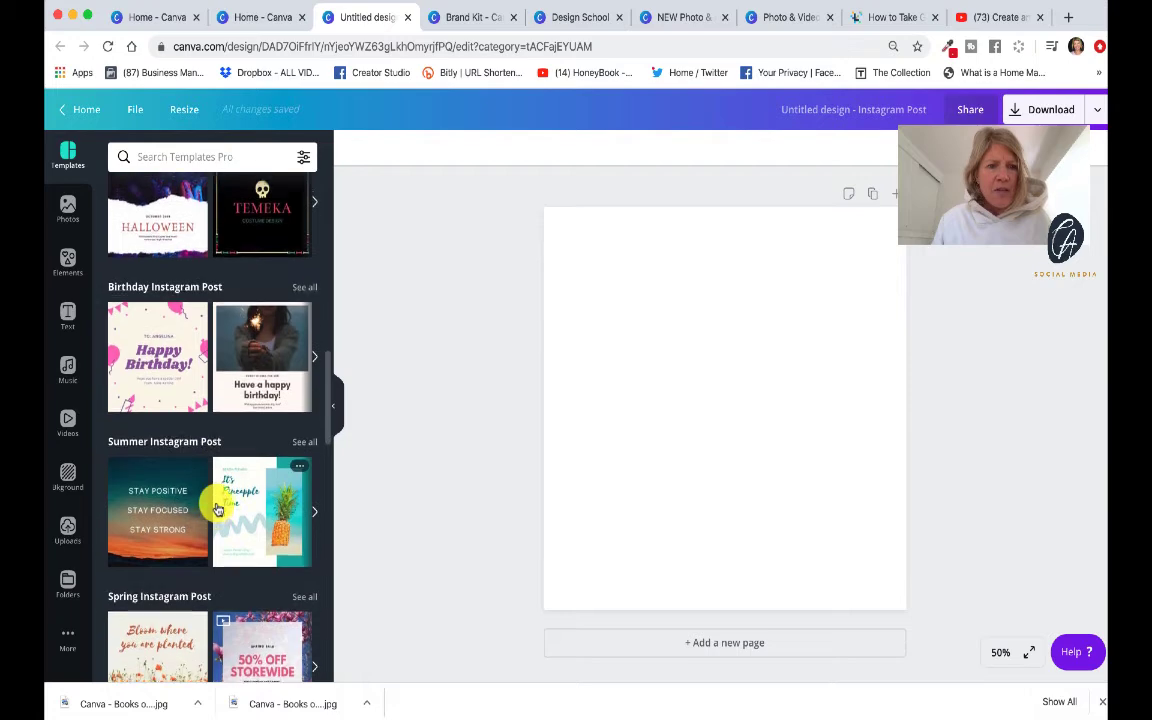
- Apply the recently used "IT'S MOTHER'S DAY!" template to the blank Instagram post
scroll(218, 510, up, 10)
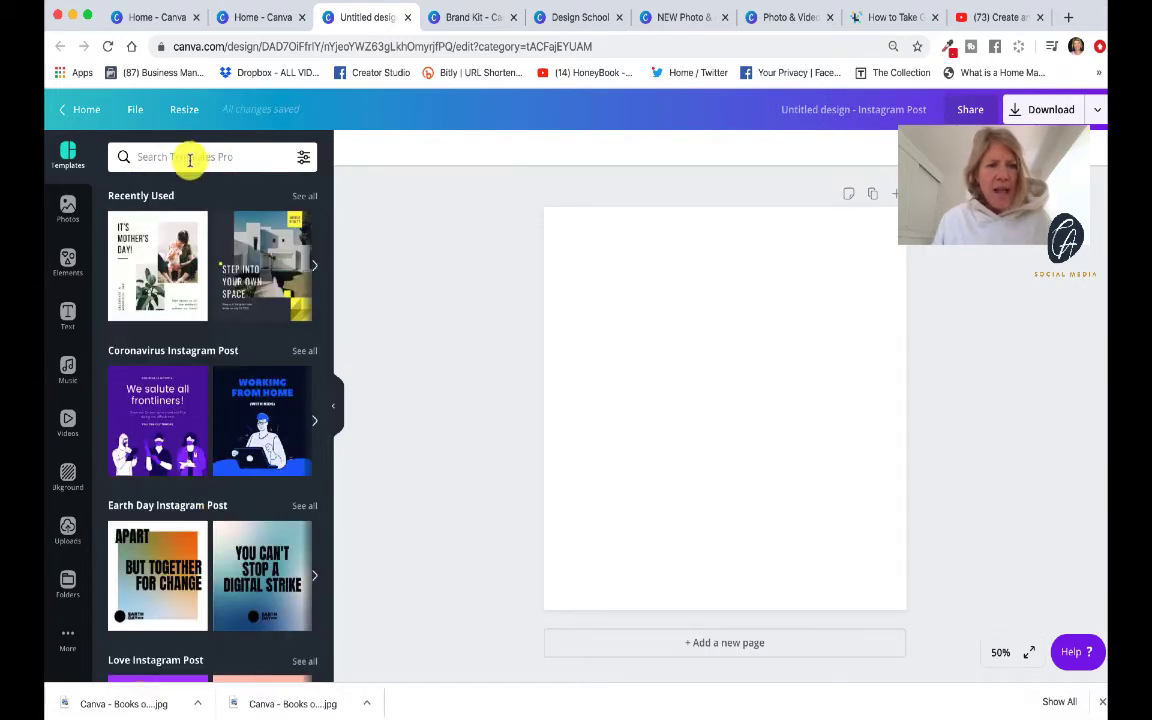
click(155, 240)
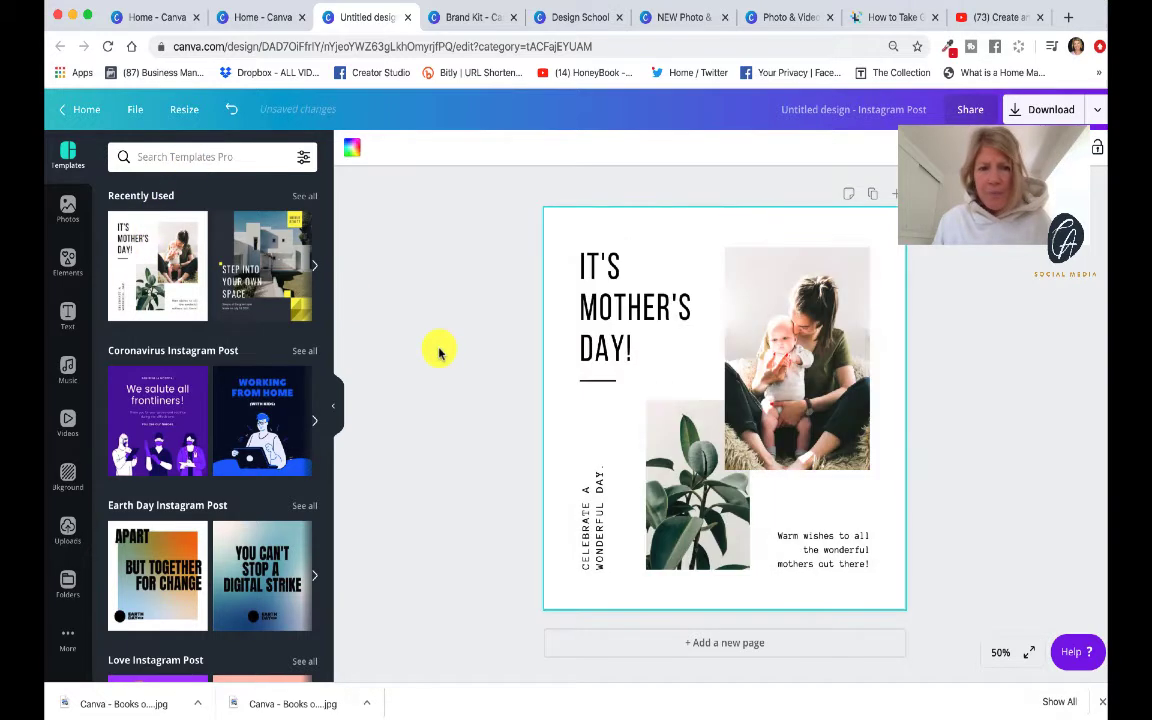
- Bring up the font, size and colour choices for the "IT'S MOTHER'S DAY!" title and make it bold
click(603, 316)
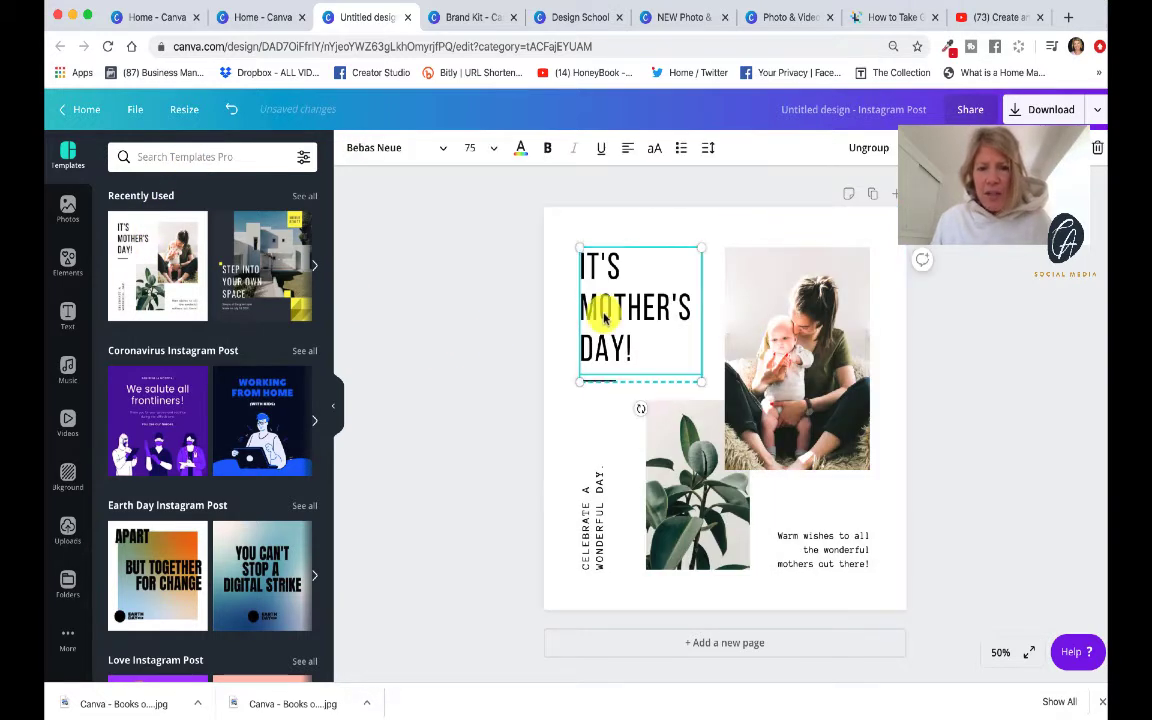
click(444, 152)
click(493, 149)
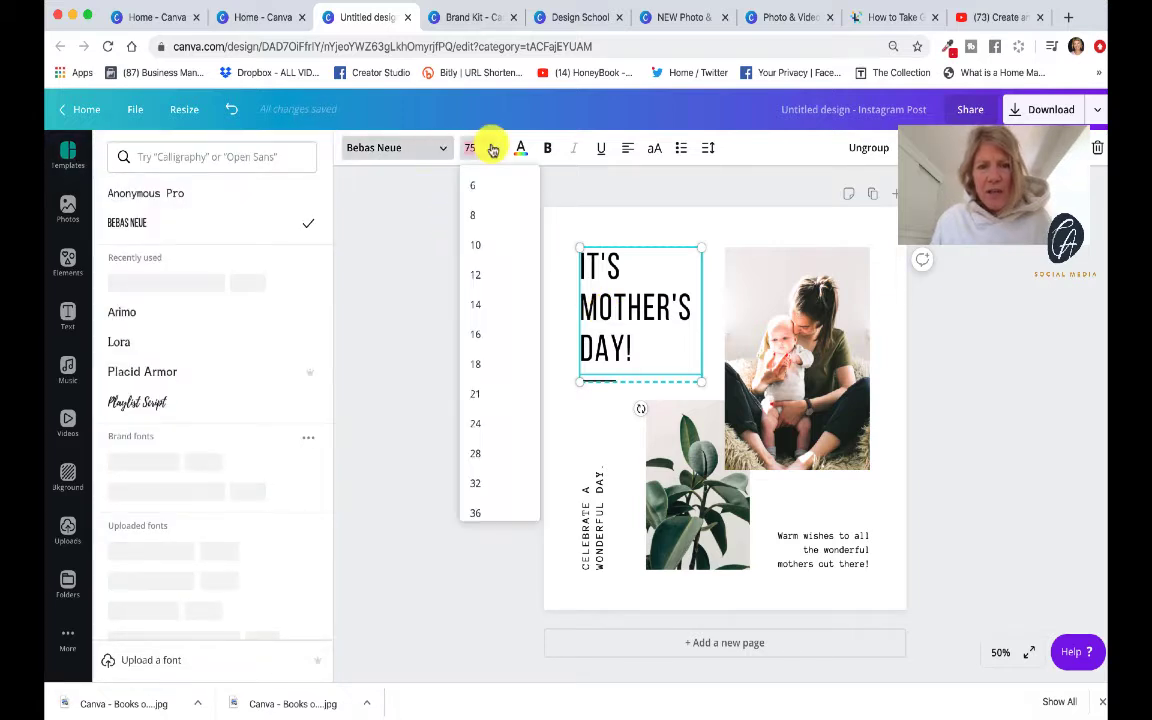
click(520, 152)
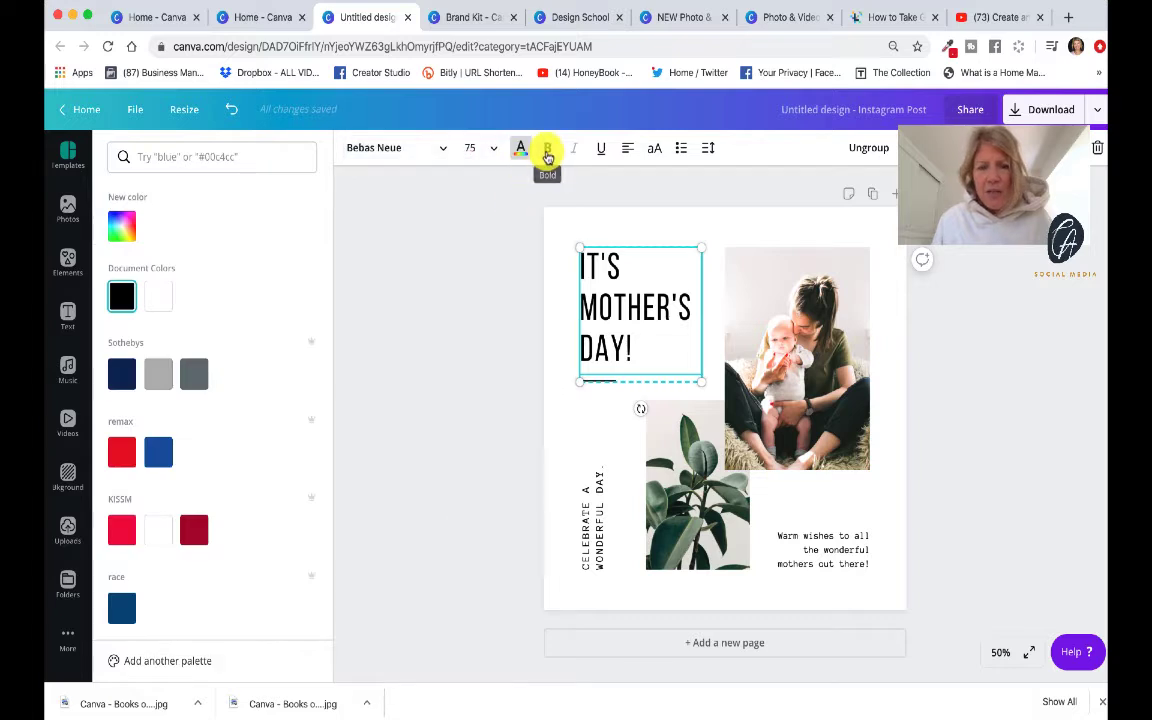
click(548, 152)
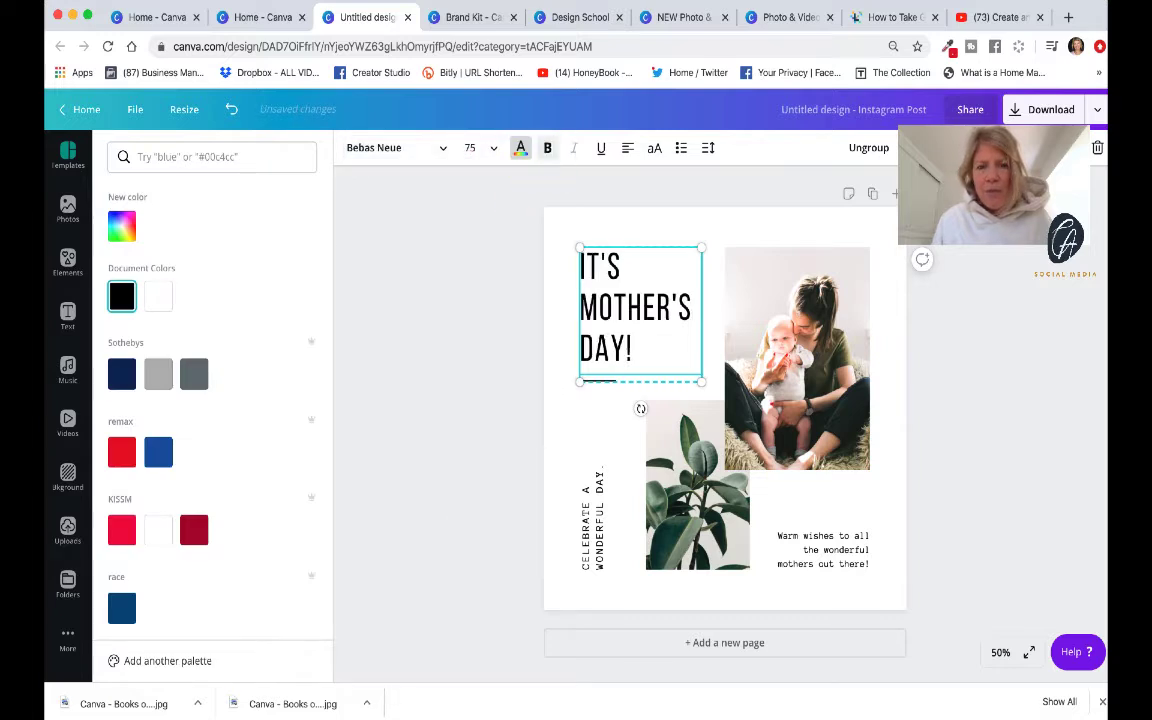
- Justify the "IT'S MOTHER'S DAY!" title and set its line height to 0.93
click(628, 157)
click(628, 157)
click(628, 157)
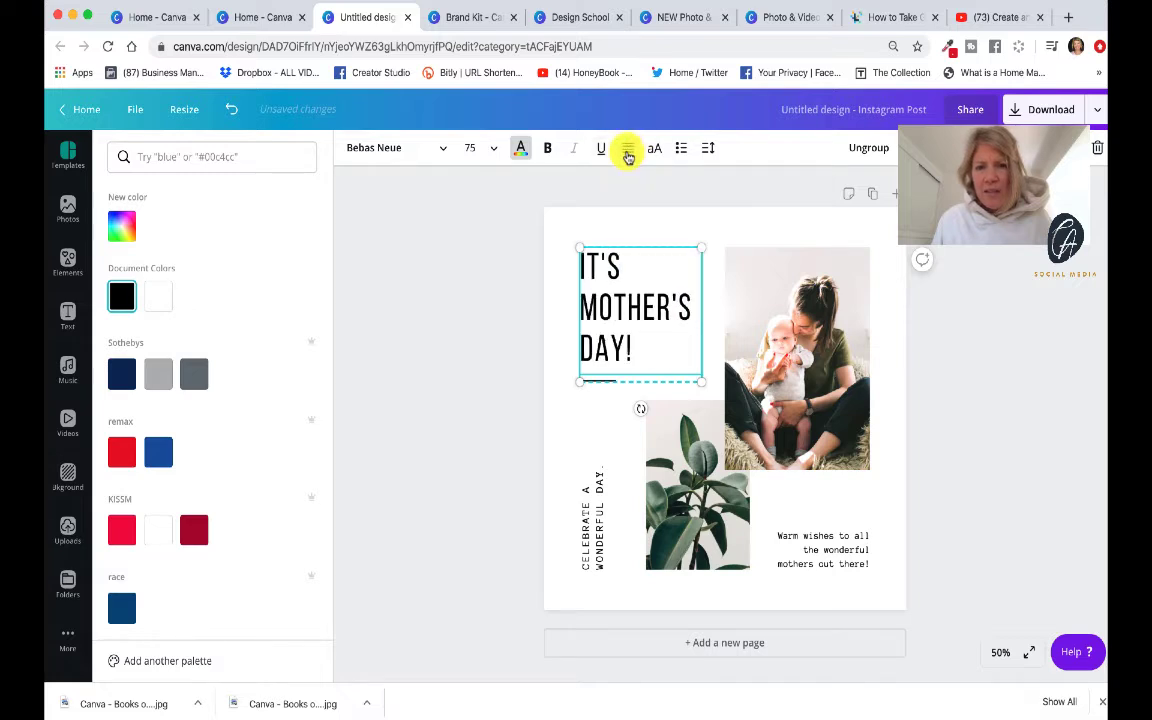
click(707, 148)
drag(797, 227, 793, 222)
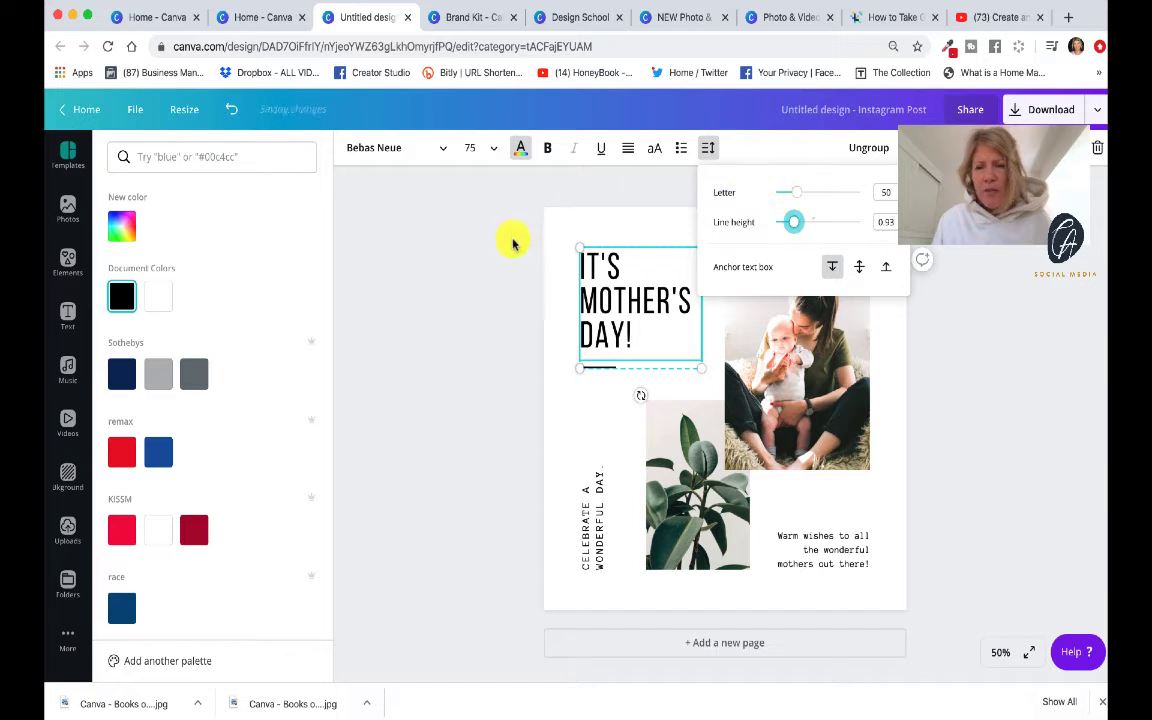
click(428, 288)
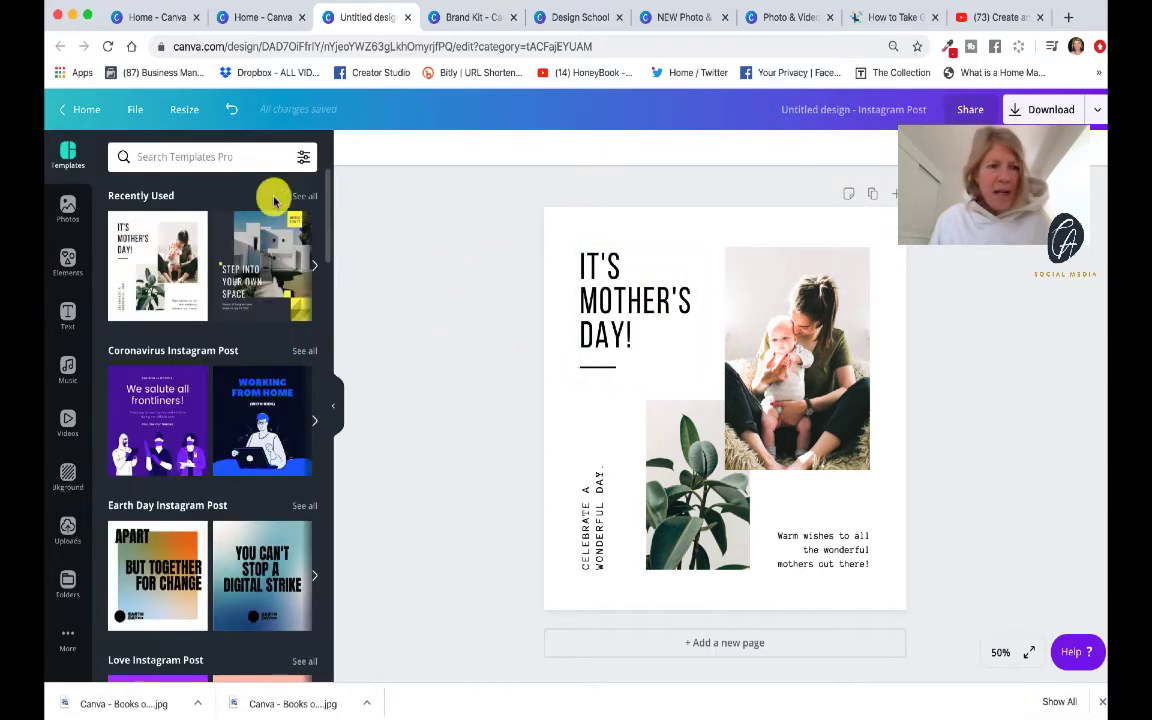
- Add a heading text box to the page and delete it again
click(68, 317)
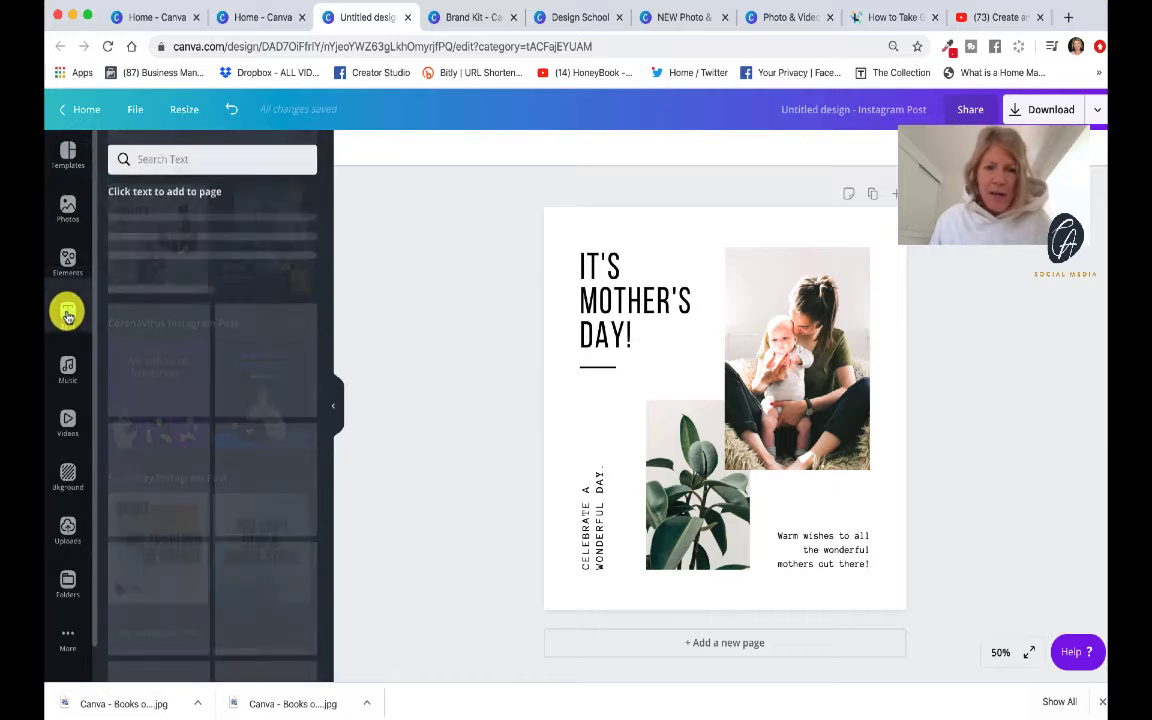
click(198, 238)
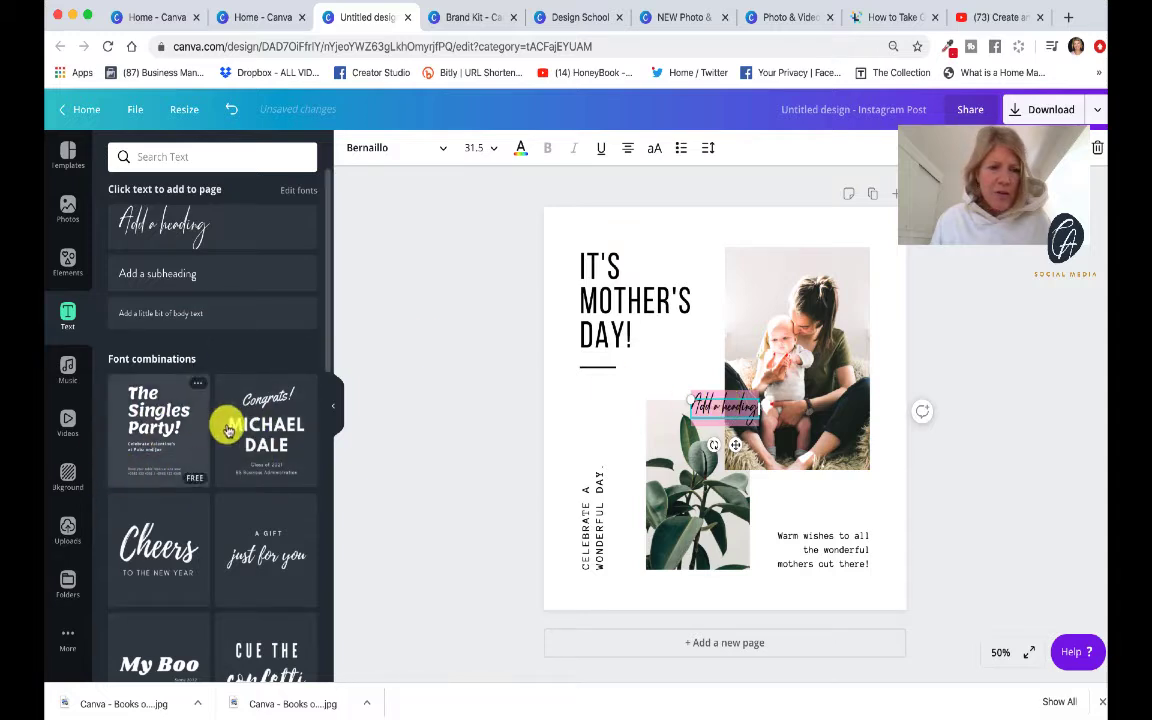
click(724, 407)
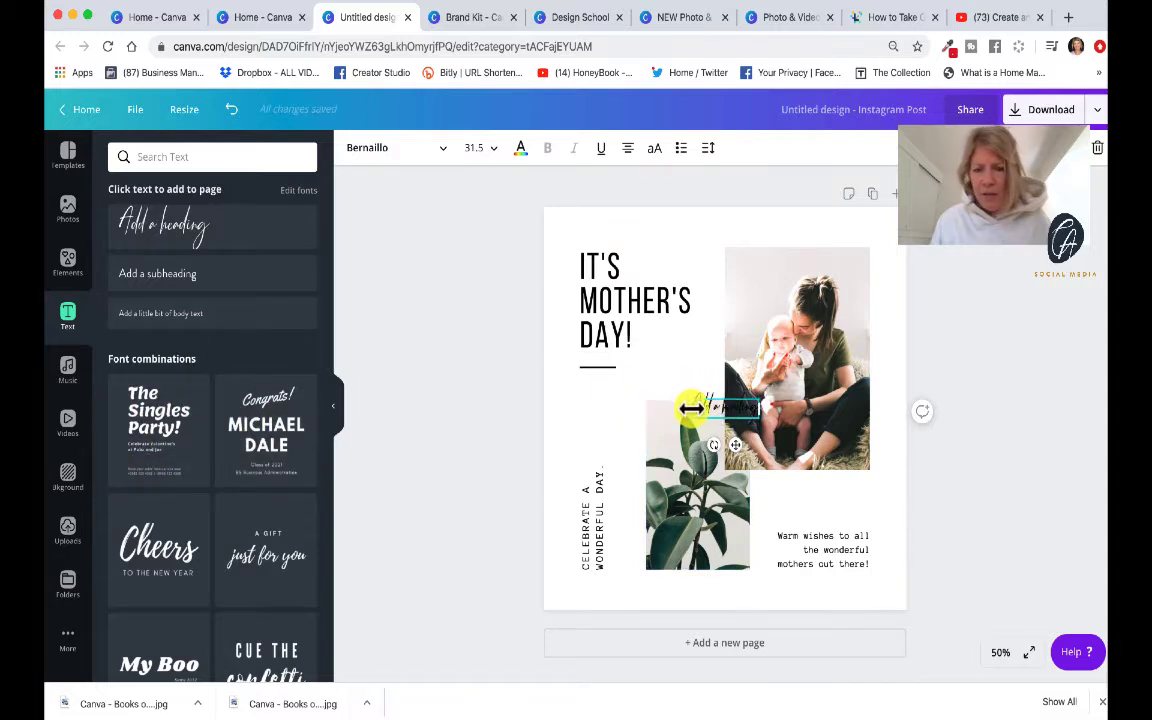
click(704, 407)
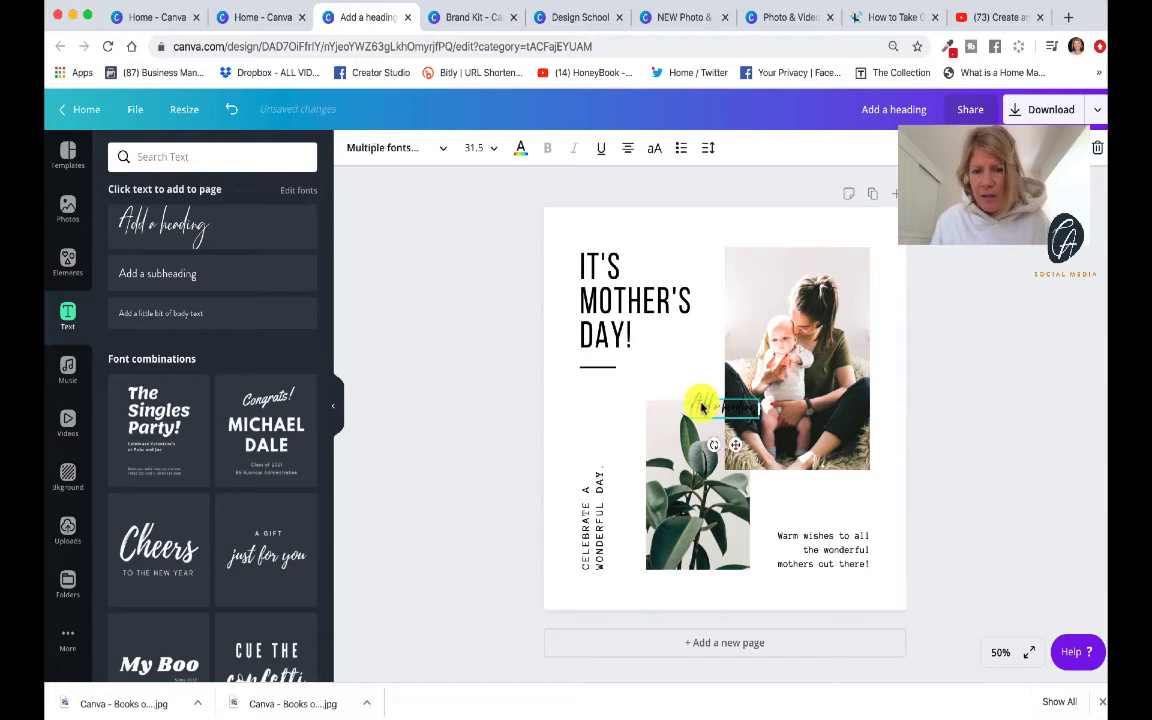
click(703, 407)
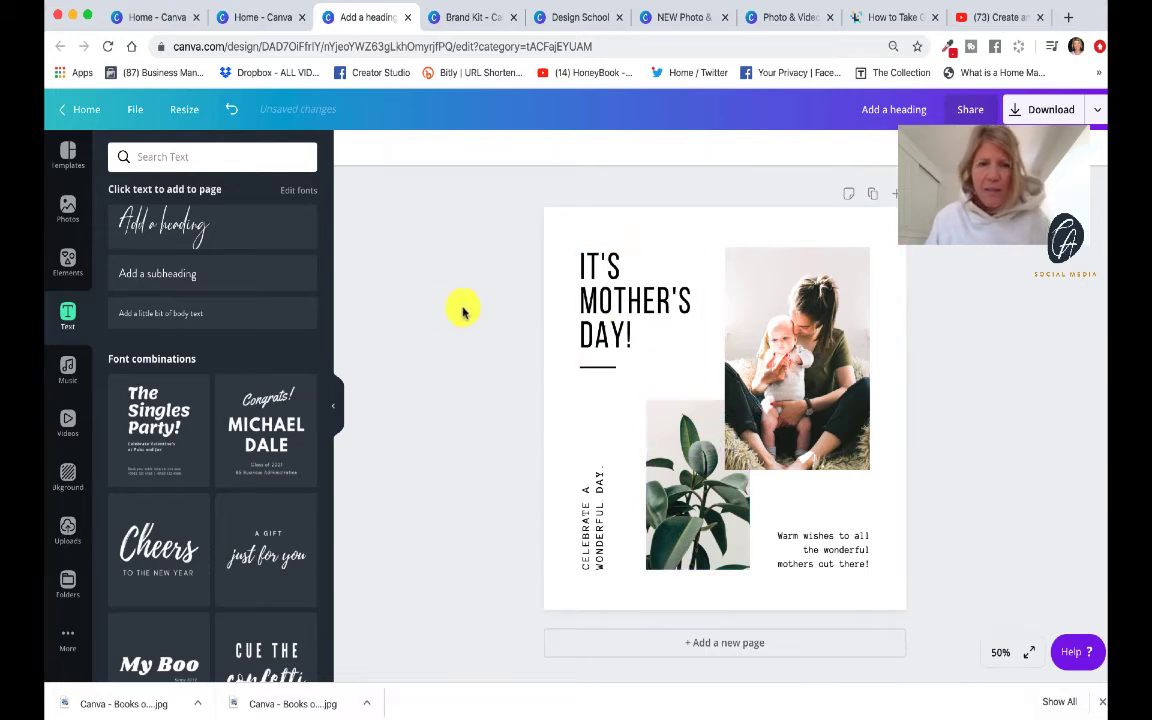
- Delete the mother-and-baby photo from its frame and undo the deletion
click(768, 372)
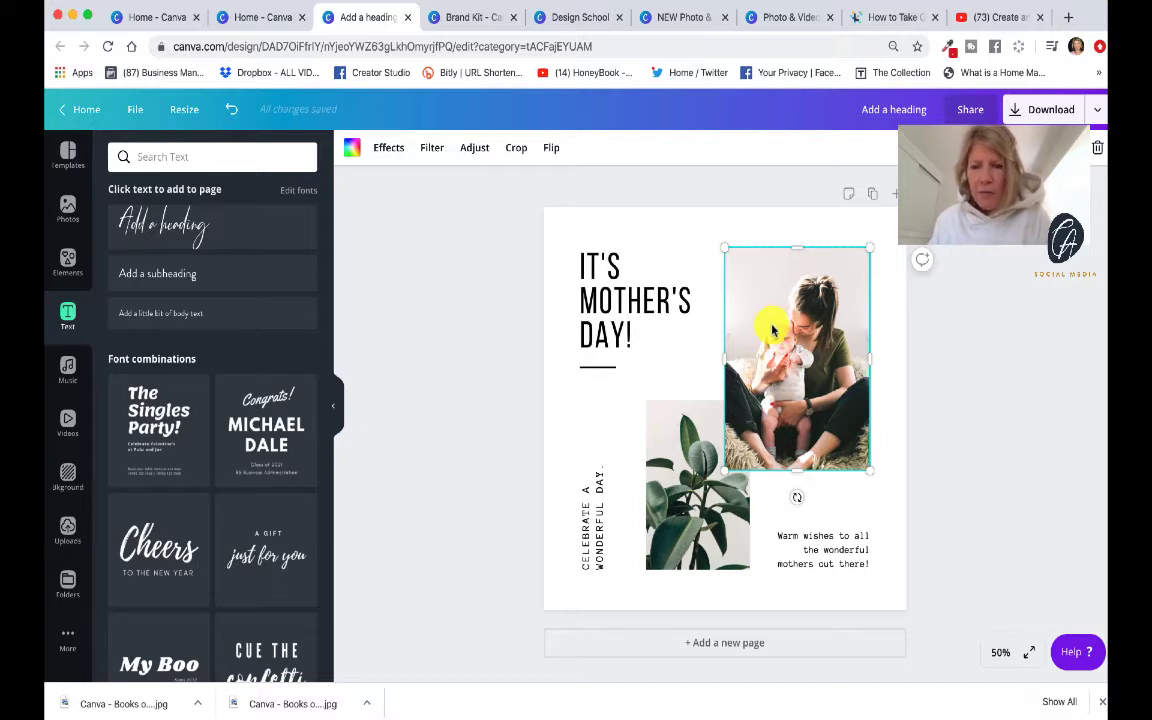
key(Delete)
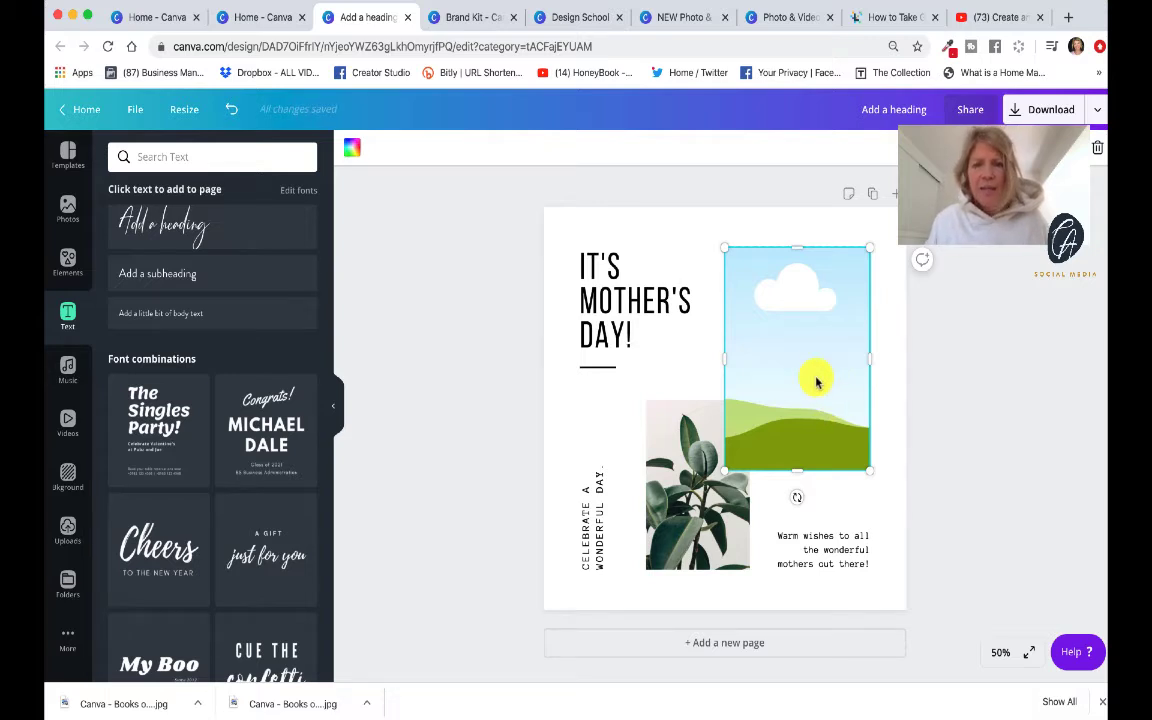
key(super+z)
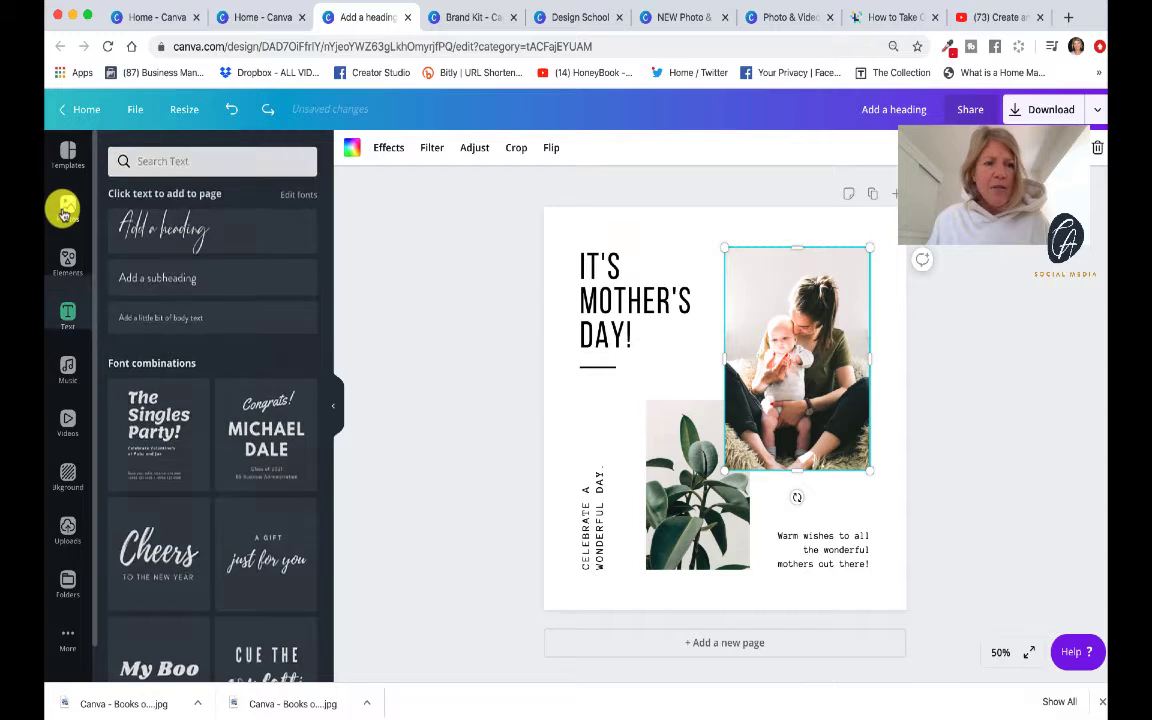
- Search the photo library for "mommy" and replace the mother-and-baby photo with the one of a mother and children playing in the sand
click(63, 211)
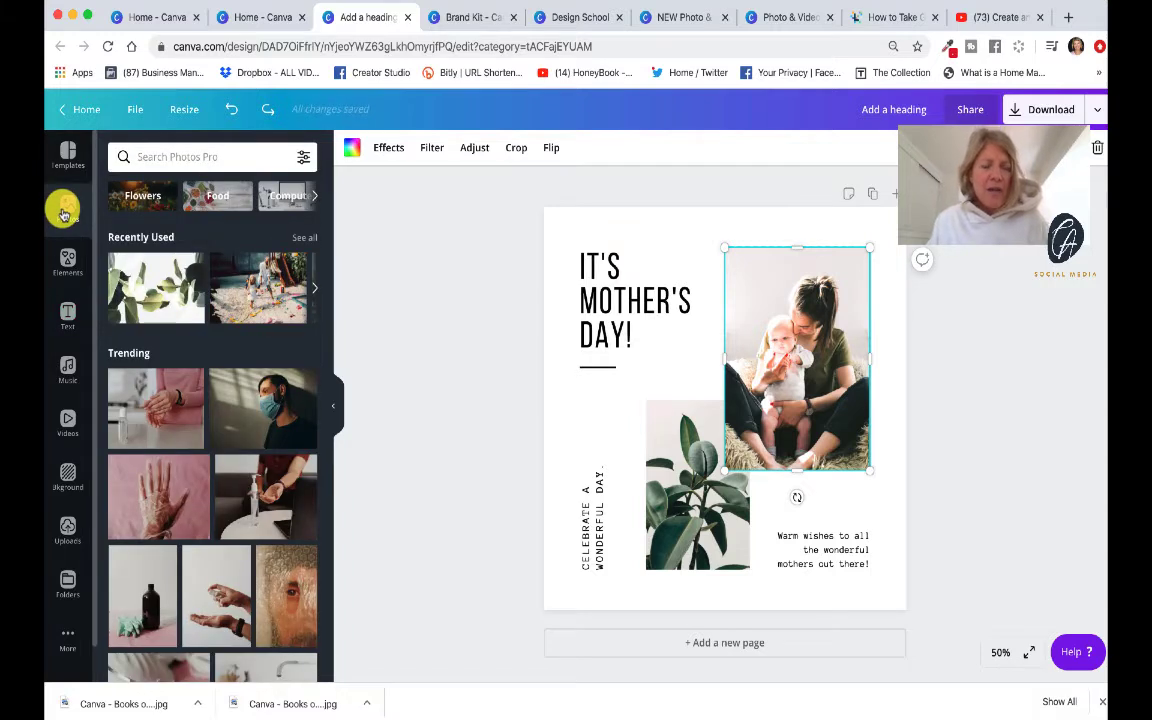
click(156, 158)
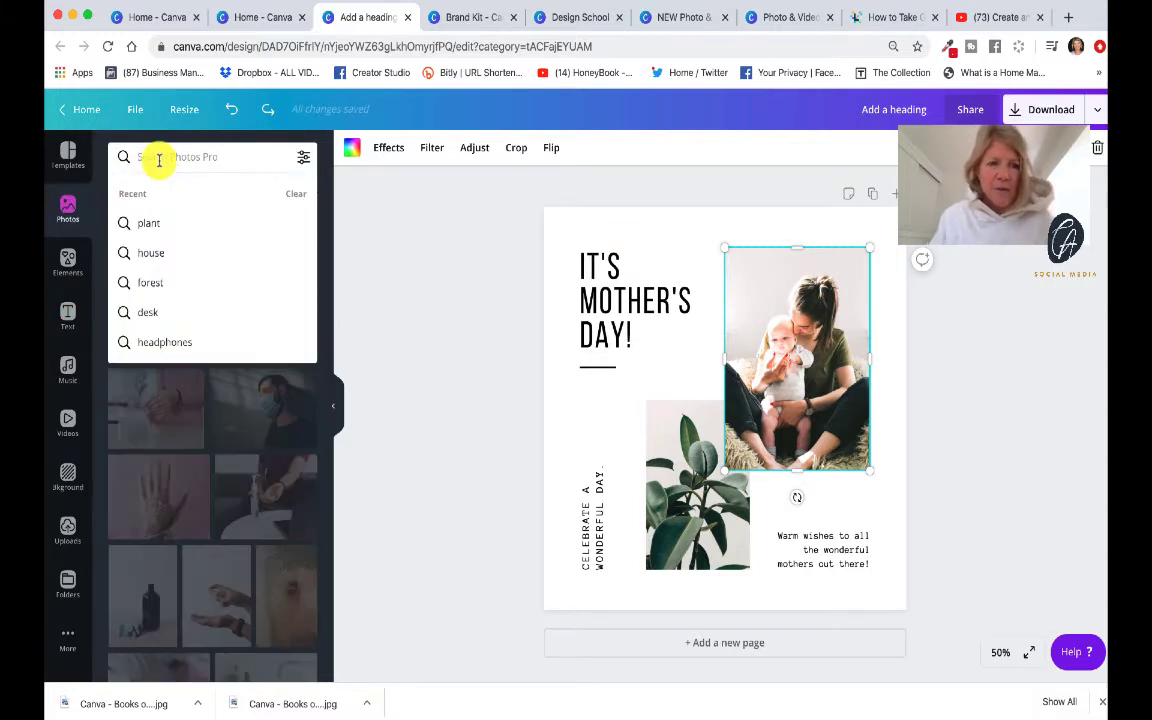
text(mommy)
key(Return)
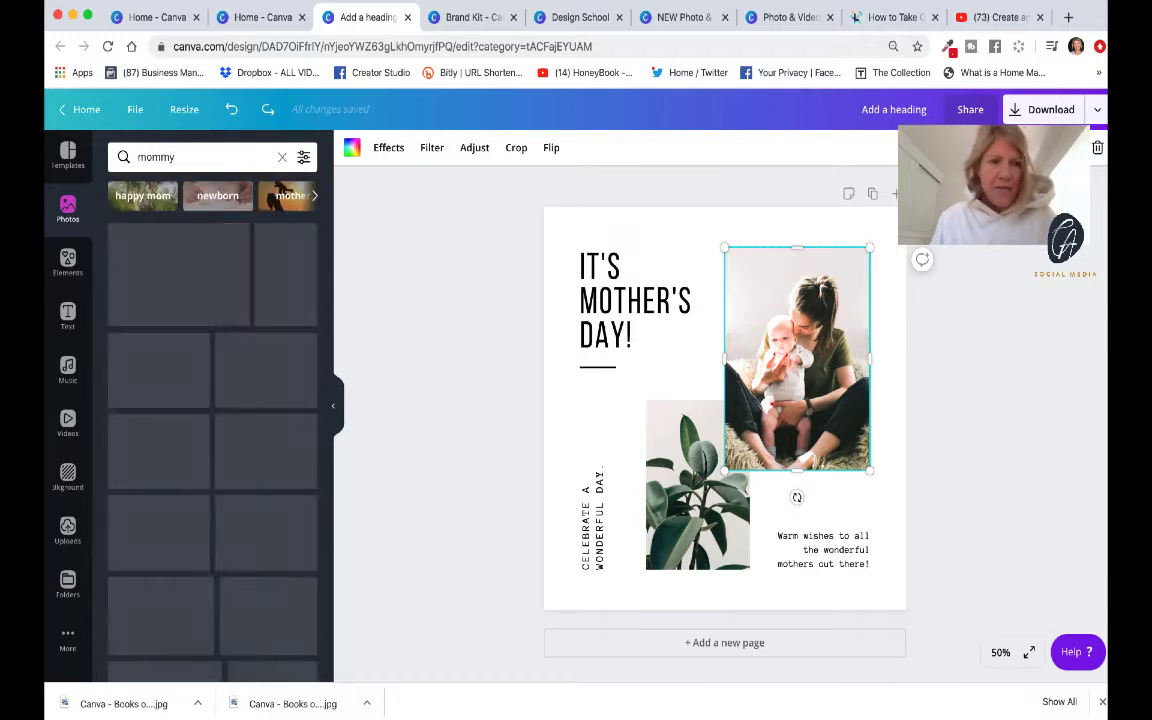
scroll(245, 565, down, 8)
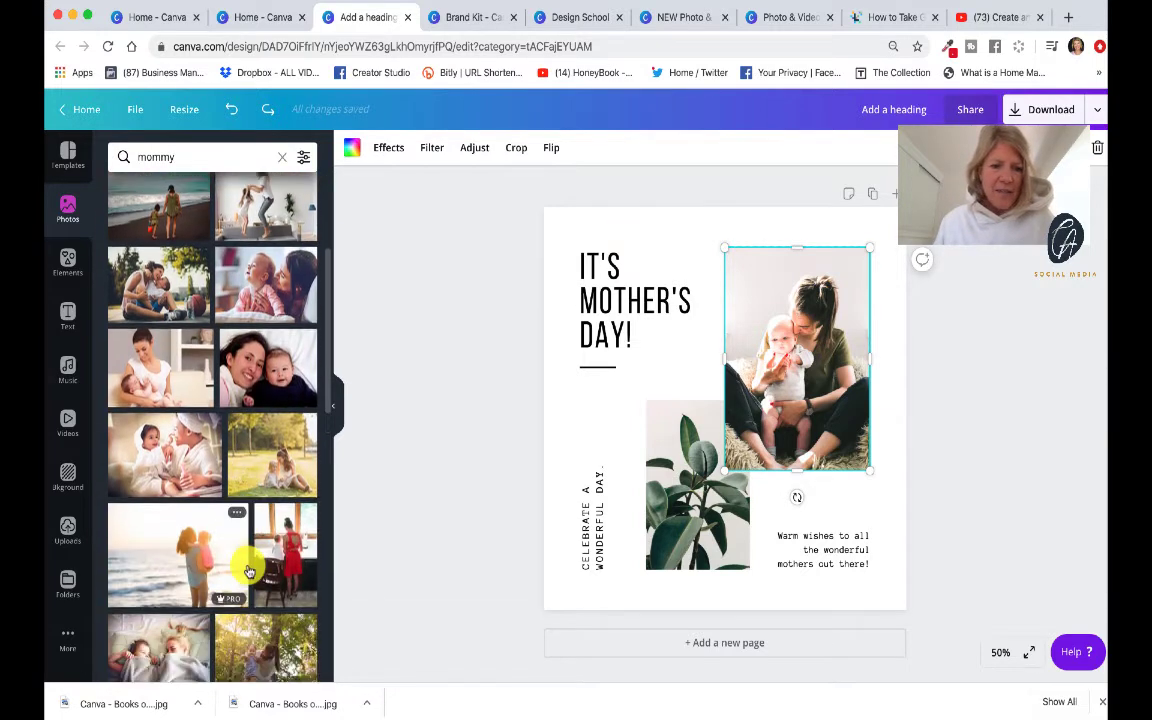
scroll(249, 570, down, 10)
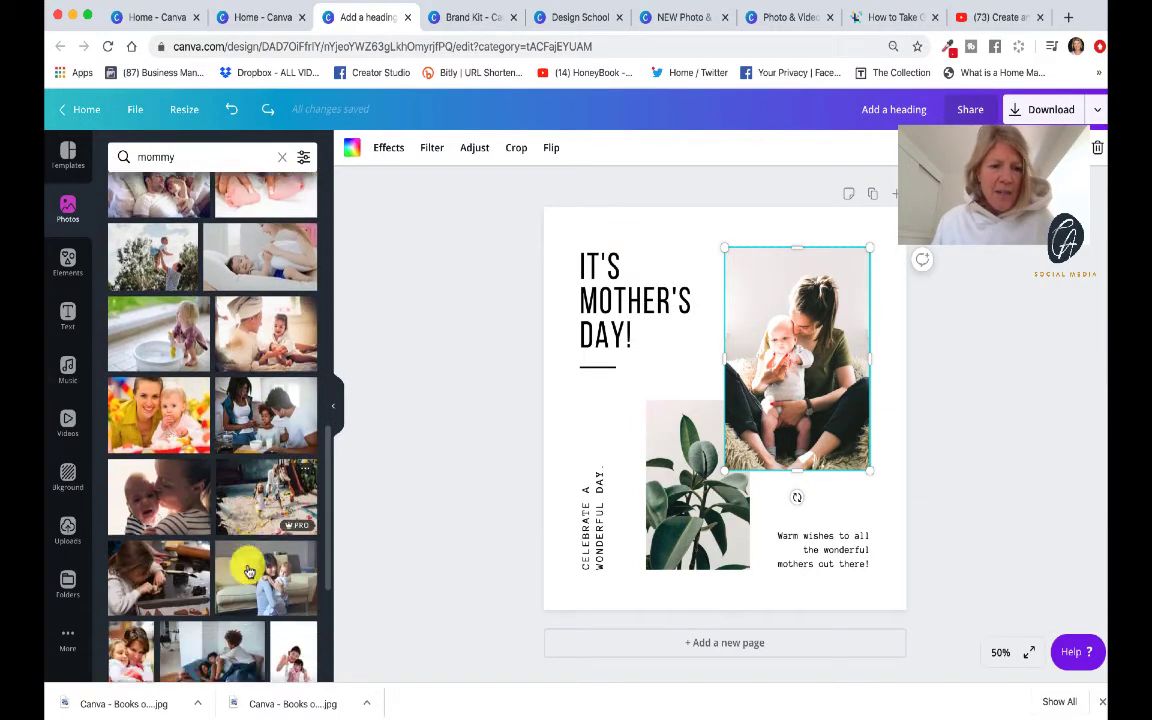
drag(257, 368, 745, 345)
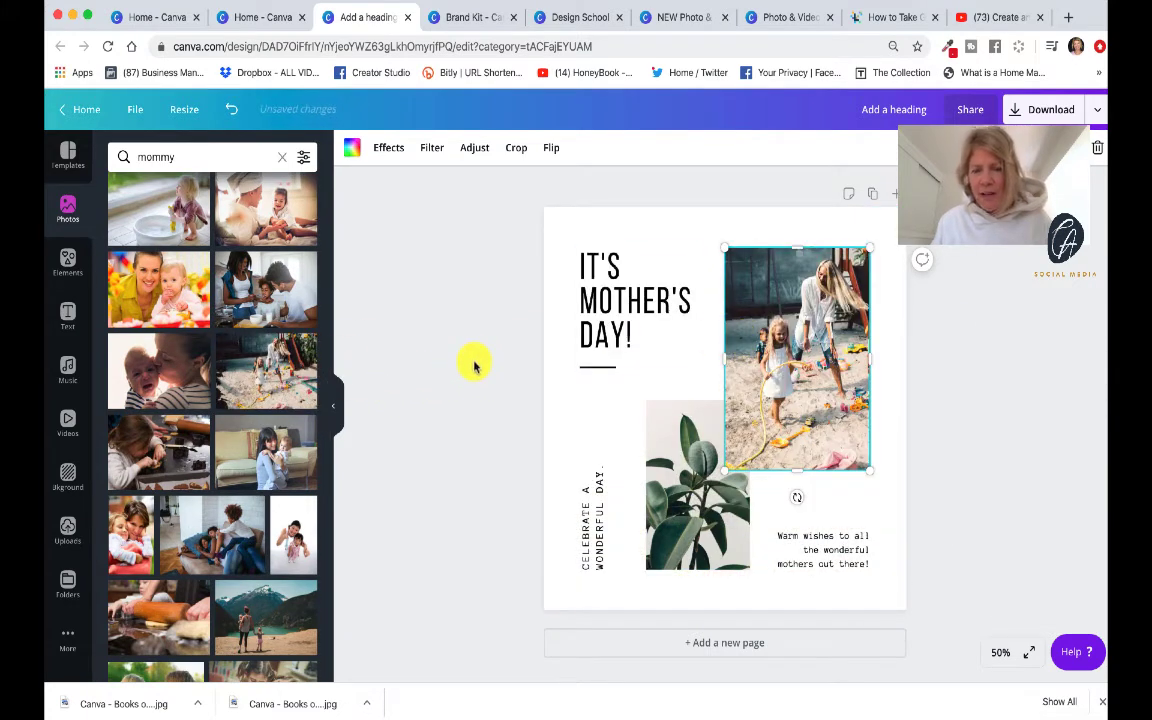
click(475, 365)
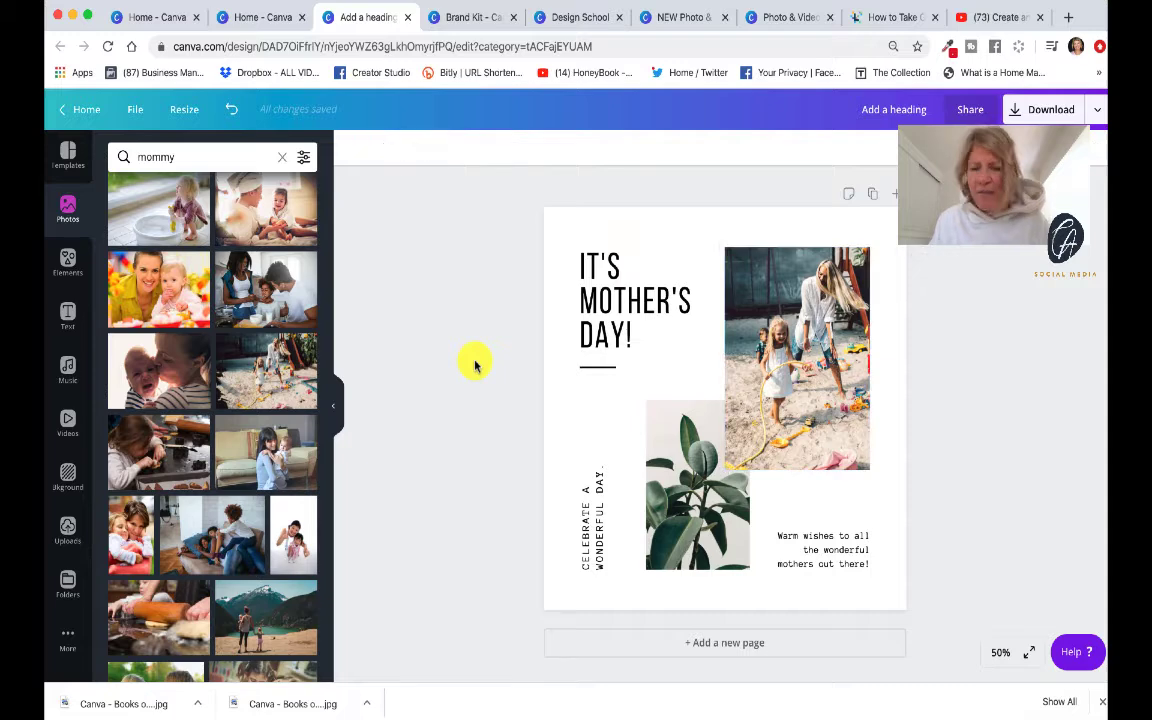
- Reposition the playground photo inside its frame by shifting the image to the left
click(802, 360)
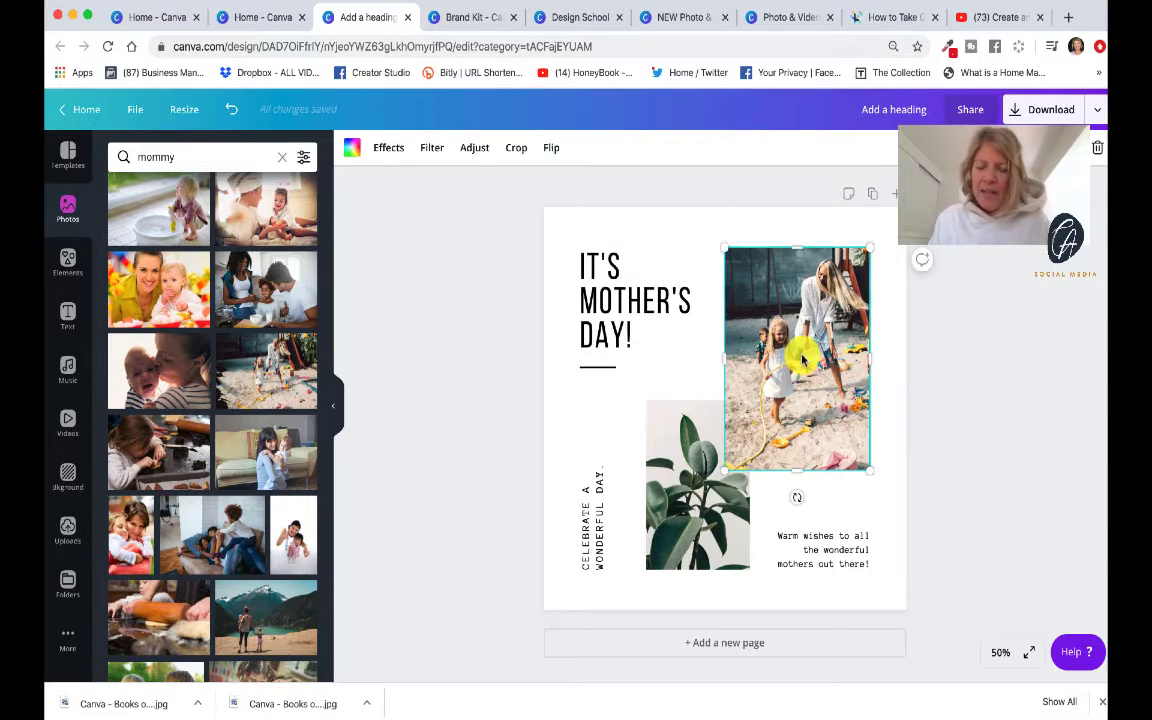
double_click(802, 360)
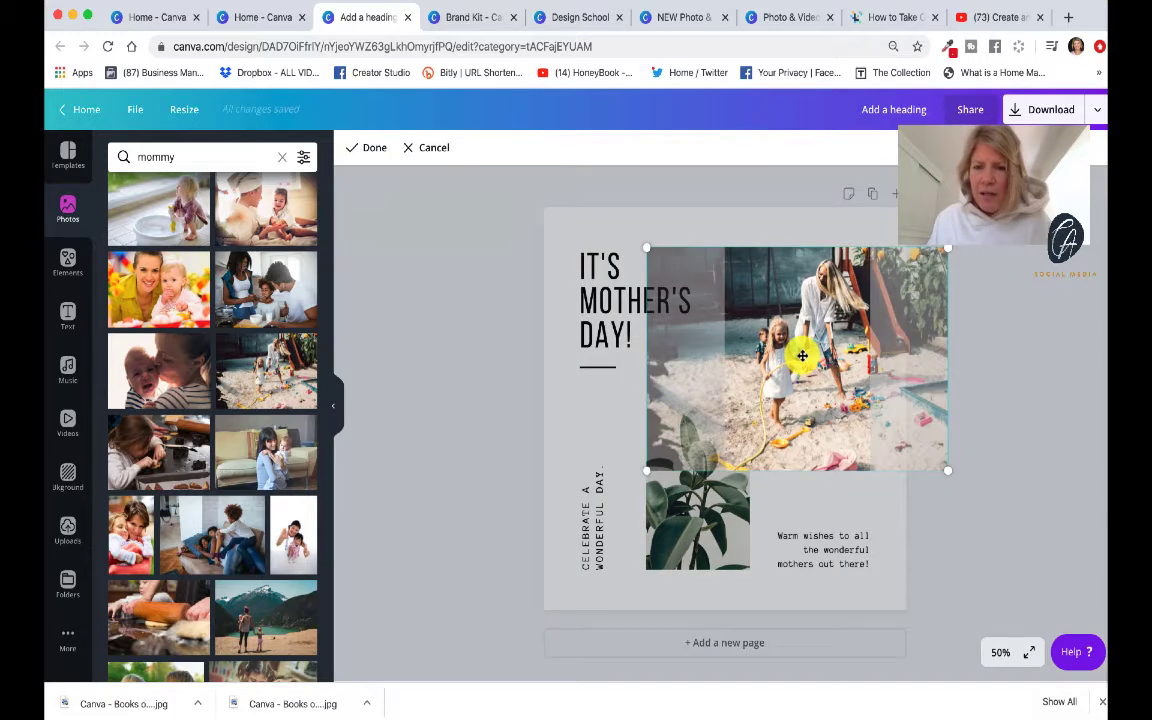
drag(802, 356, 776, 347)
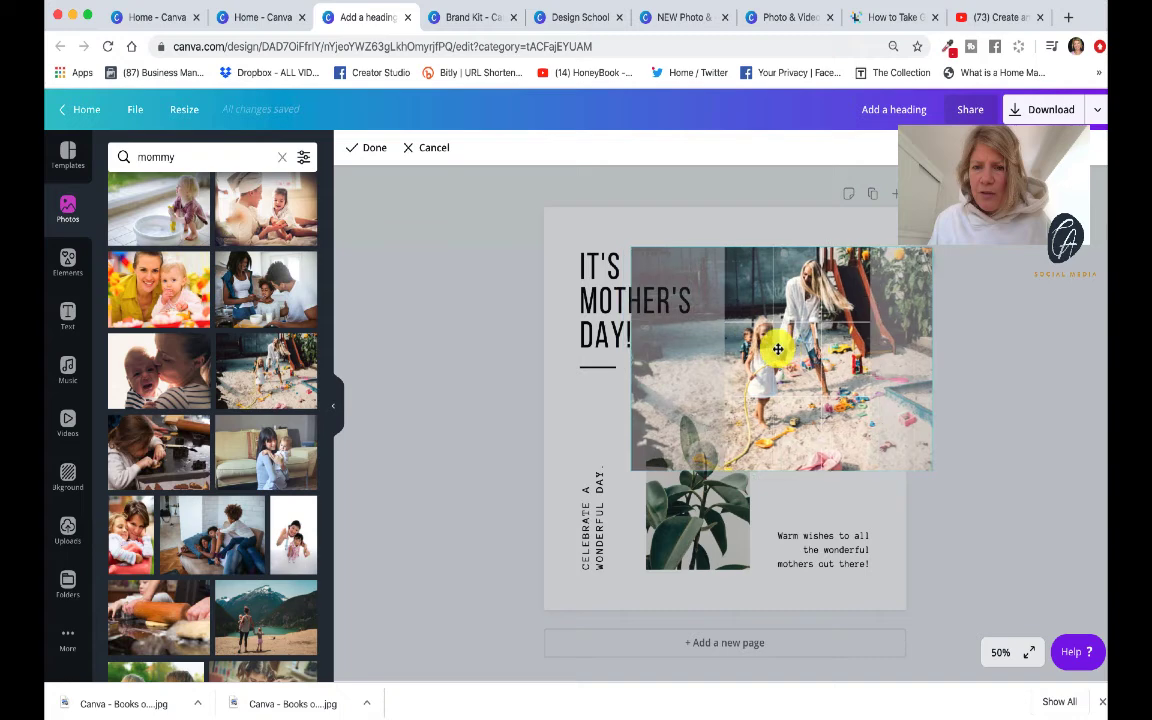
click(368, 149)
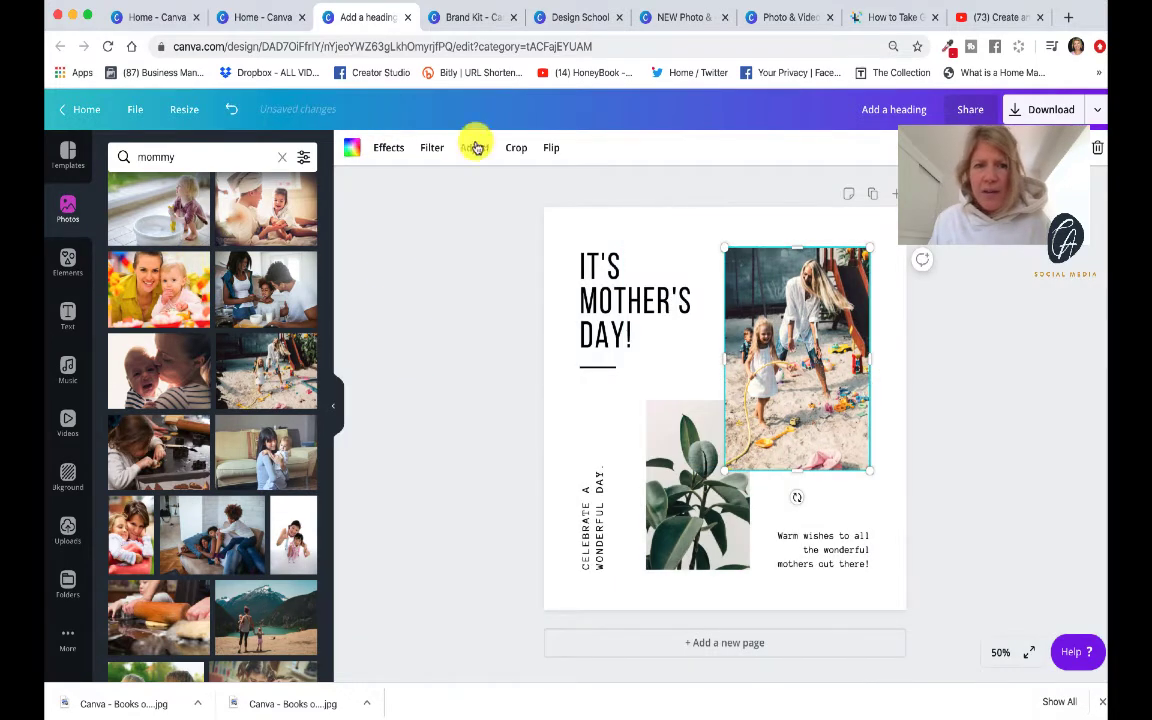
- Examine the effects, filters and adjustment settings available for the playground photo
click(387, 148)
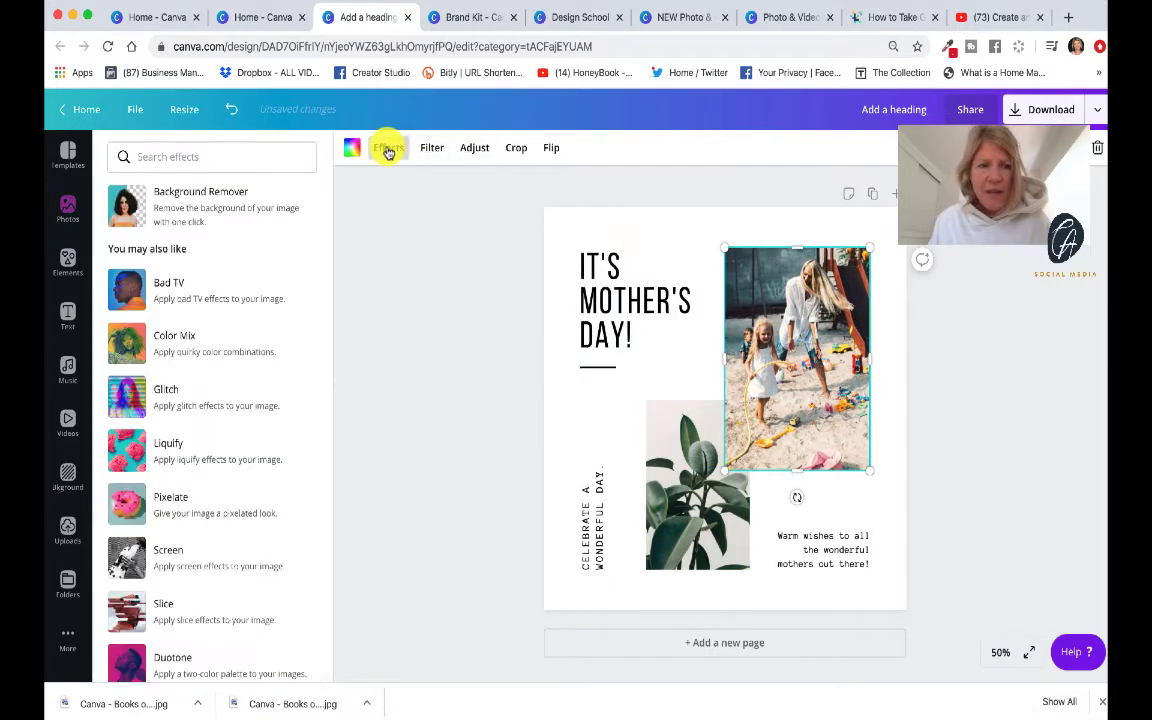
click(432, 150)
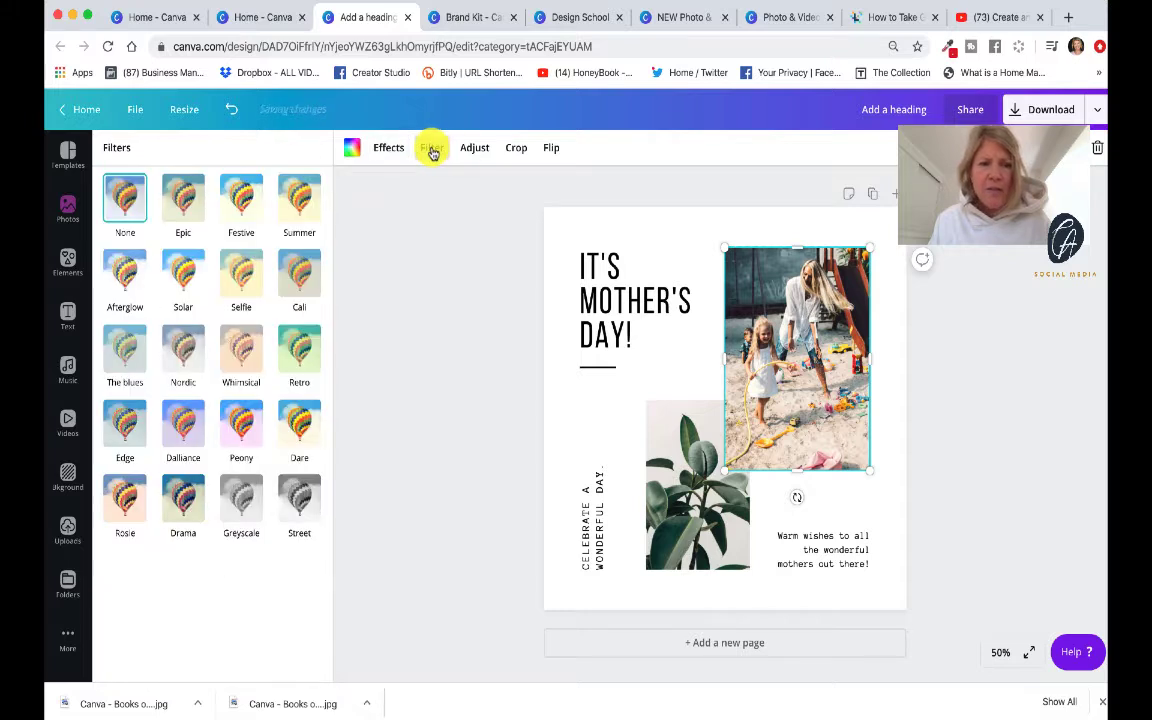
click(472, 148)
mouse_move(223, 184)
mouse_down()
mouse_move(246, 195)
mouse_move(242, 180)
mouse_move(229, 187)
mouse_up()
key(Escape)
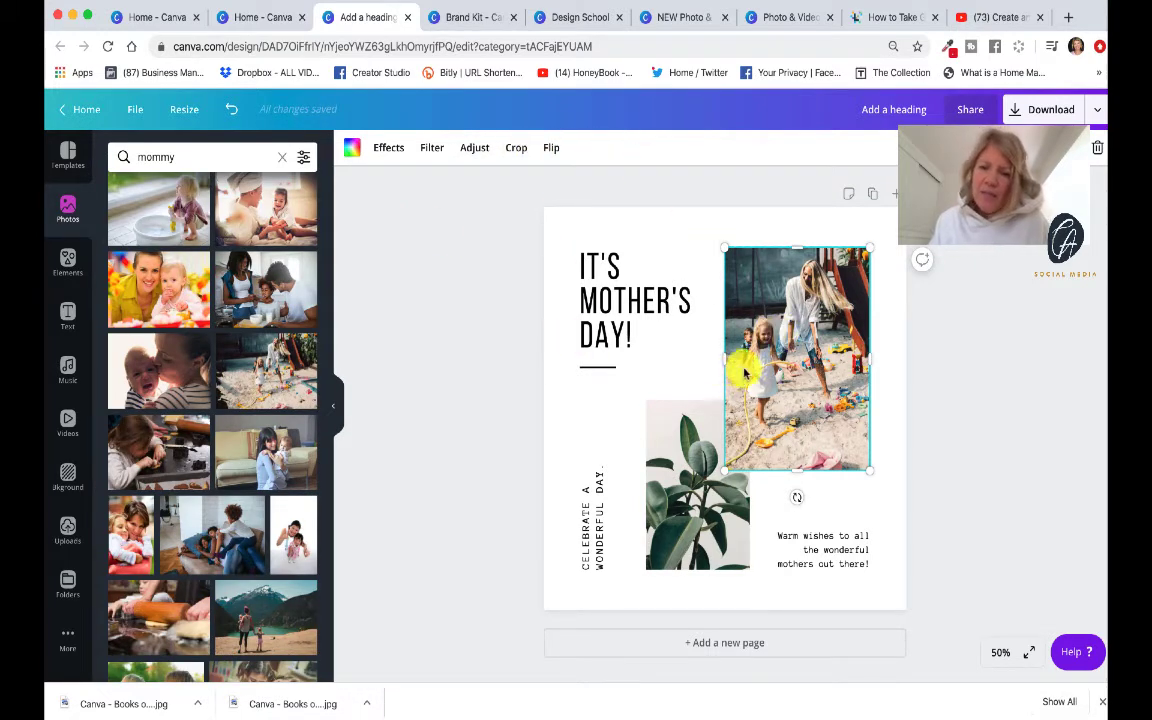
click(435, 417)
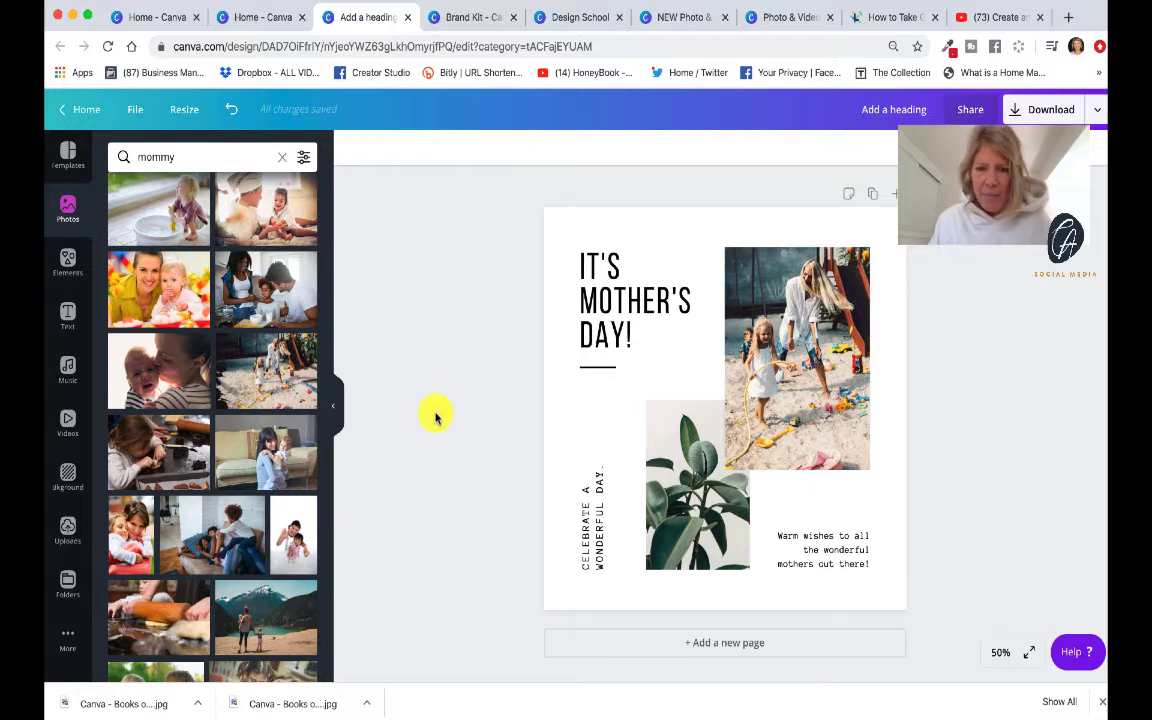
- Upload "Canva - Books on Rack.jpg" from the Desktop and place it in the plant photo's frame
click(67, 530)
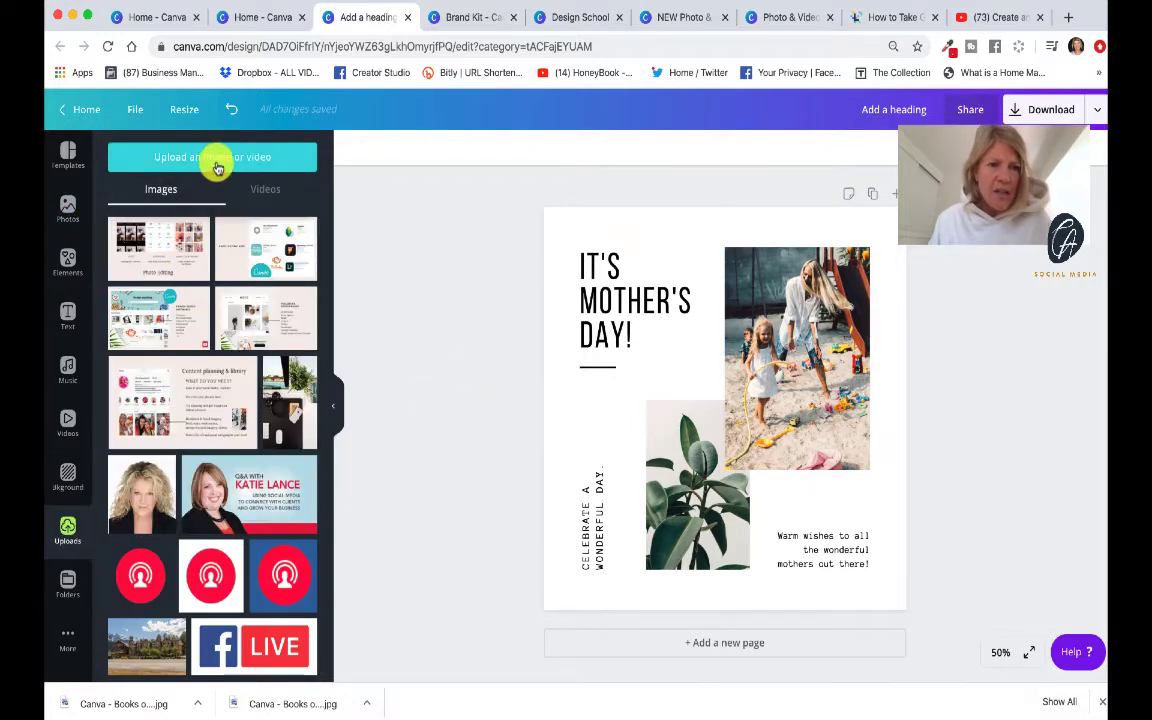
click(215, 160)
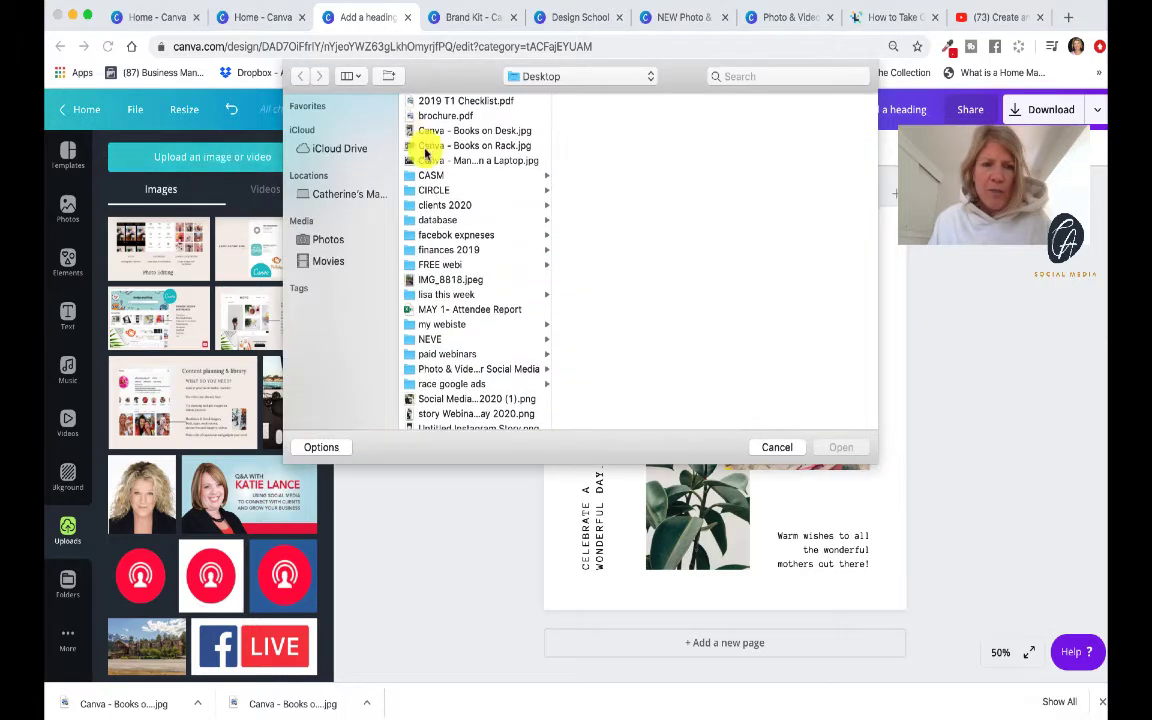
click(505, 146)
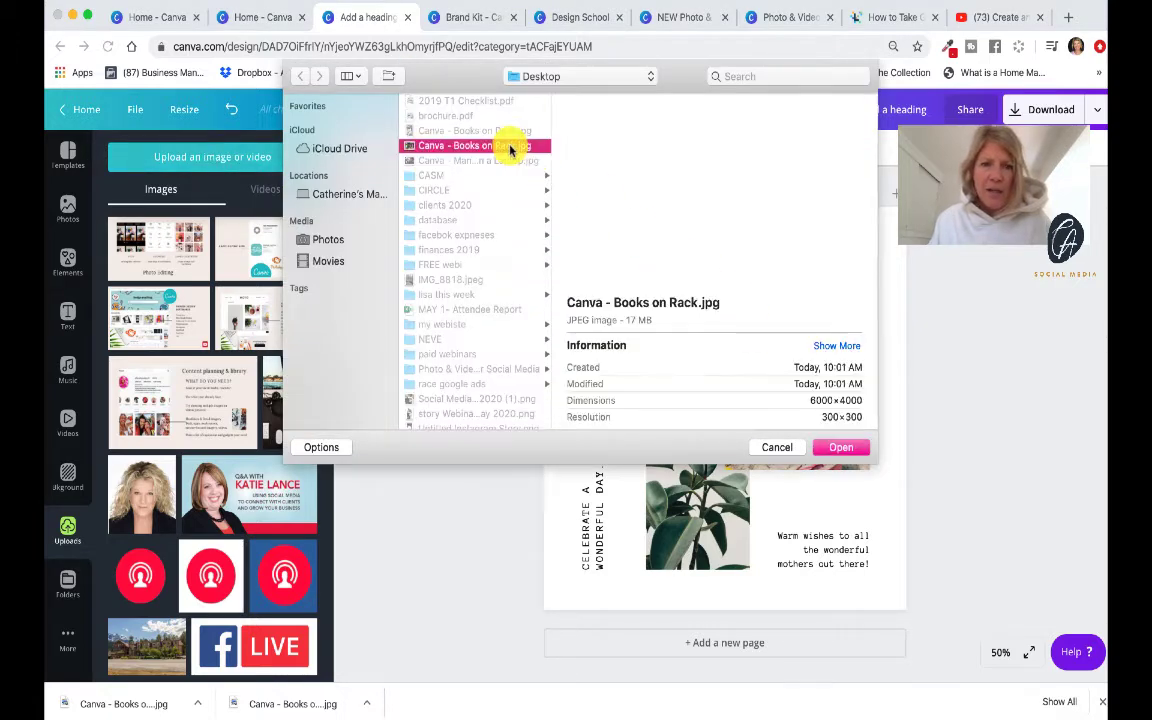
click(841, 449)
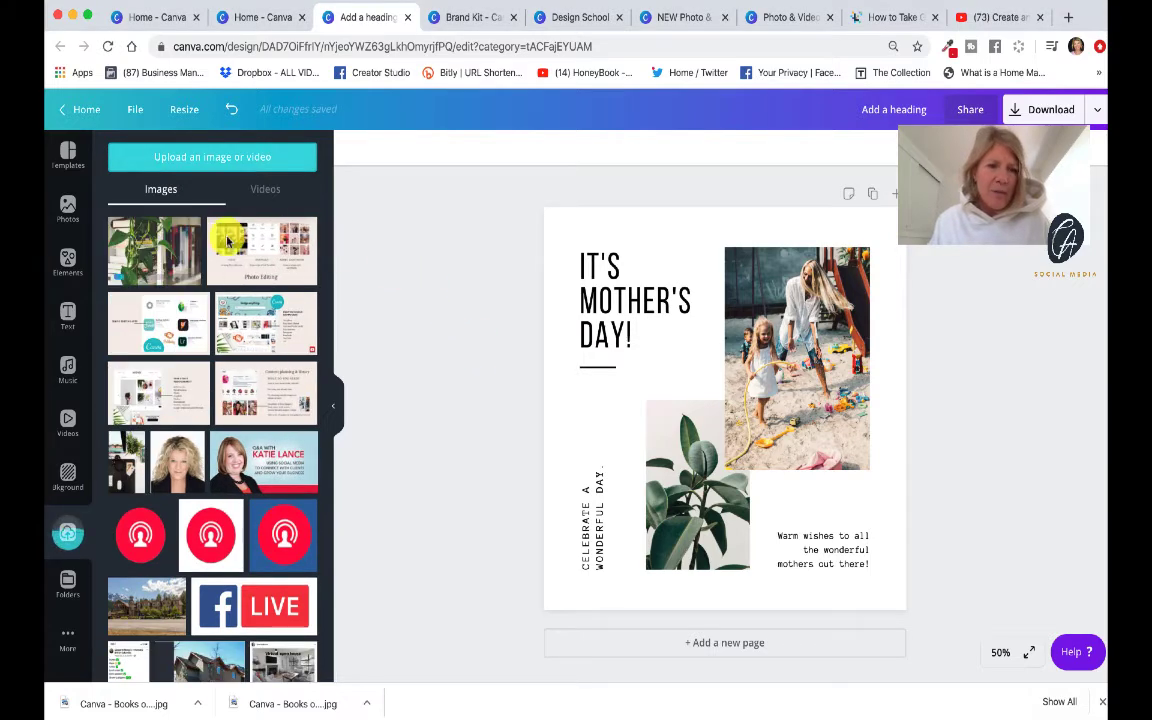
drag(150, 230, 713, 467)
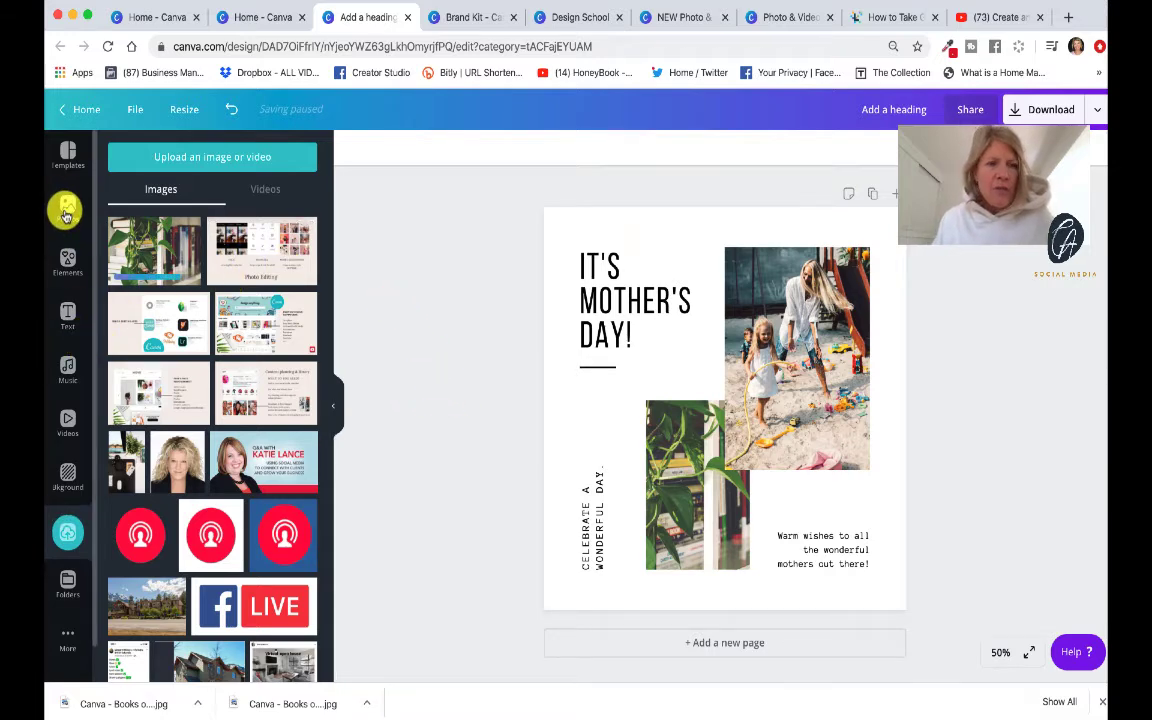
- Browse the available photos and the element categories, including grids, shapes, frames, stickers and charts
click(66, 212)
scroll(212, 348, down, 3)
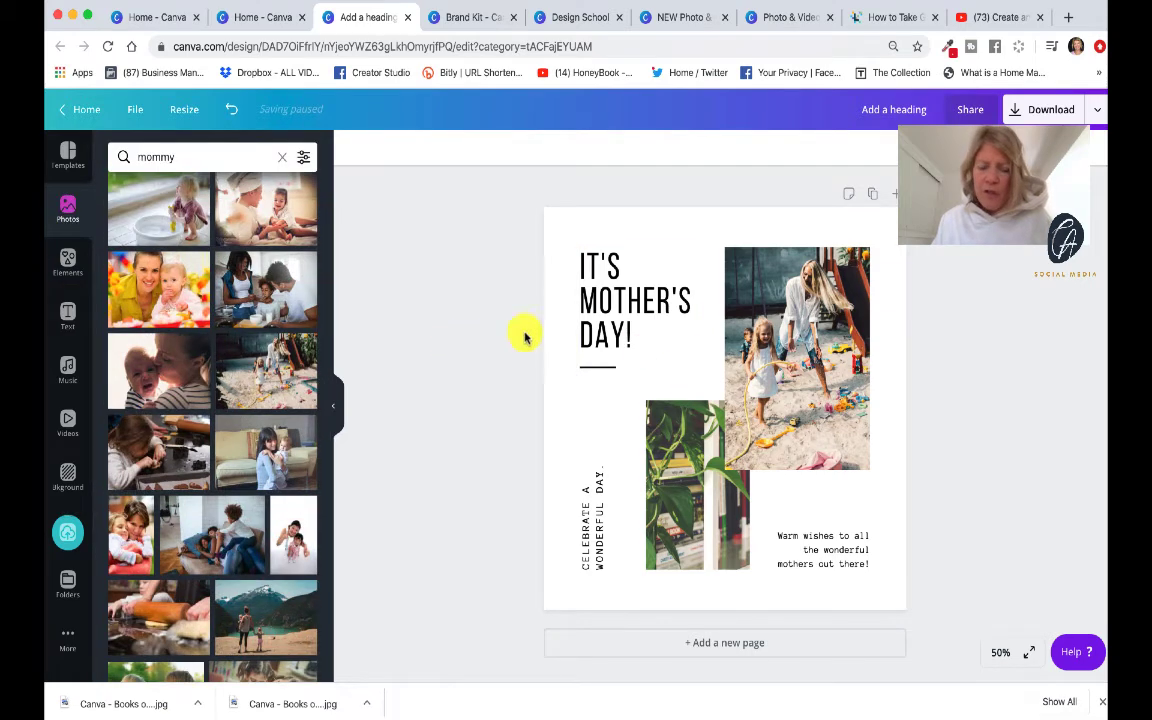
click(67, 260)
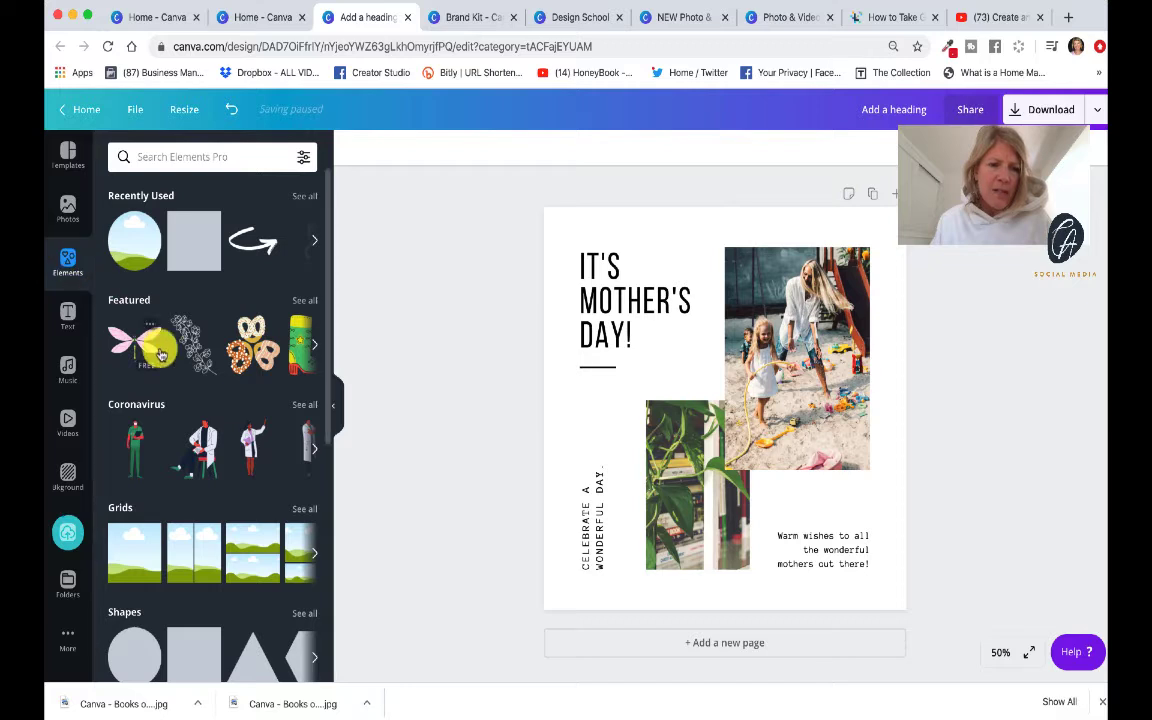
scroll(210, 420, down, 3)
scroll(218, 440, down, 8)
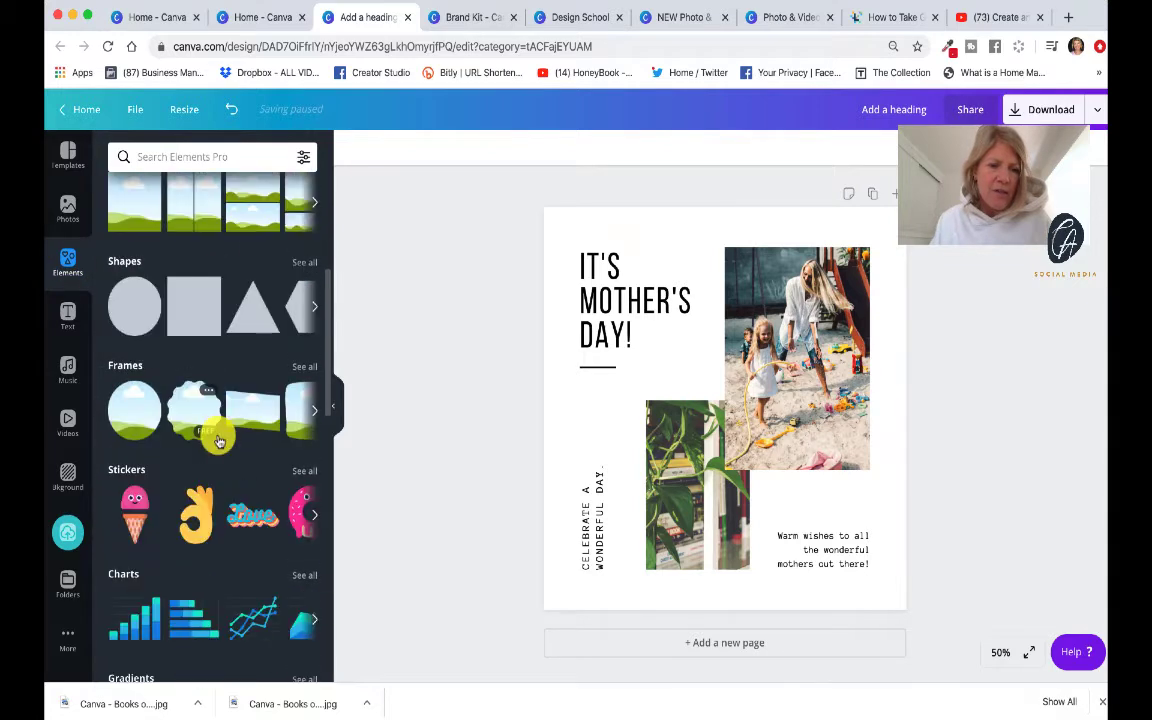
scroll(218, 440, up, 7)
scroll(216, 439, down, 2)
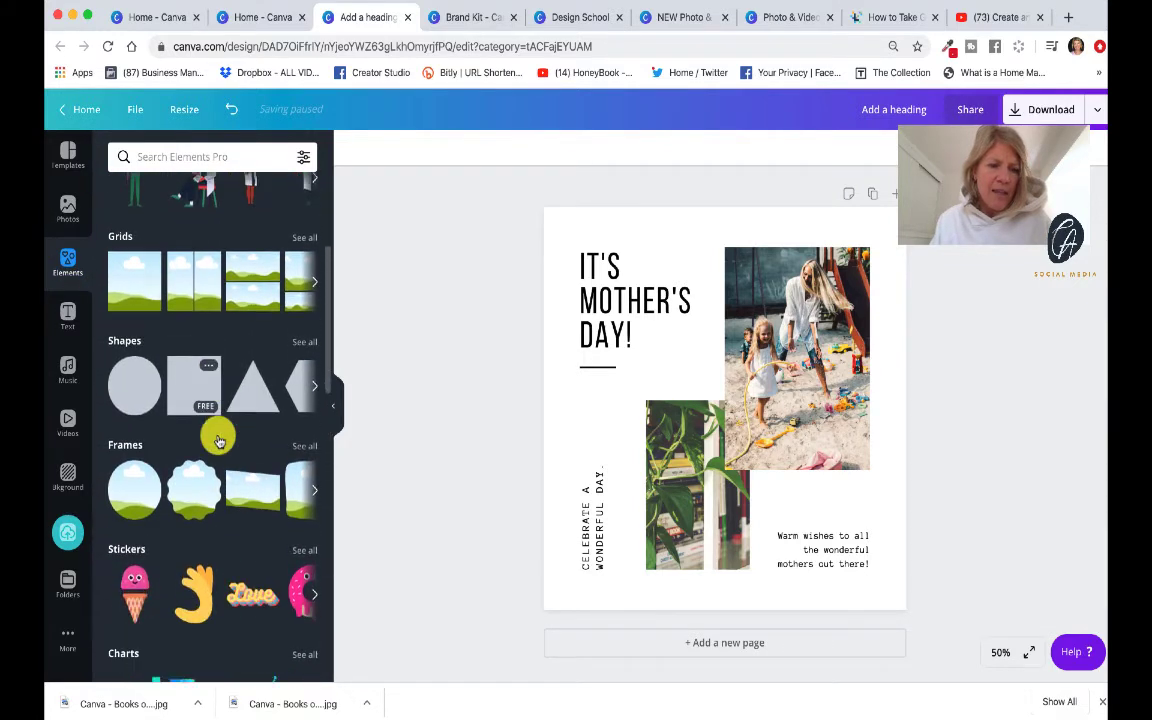
scroll(200, 445, up, 1)
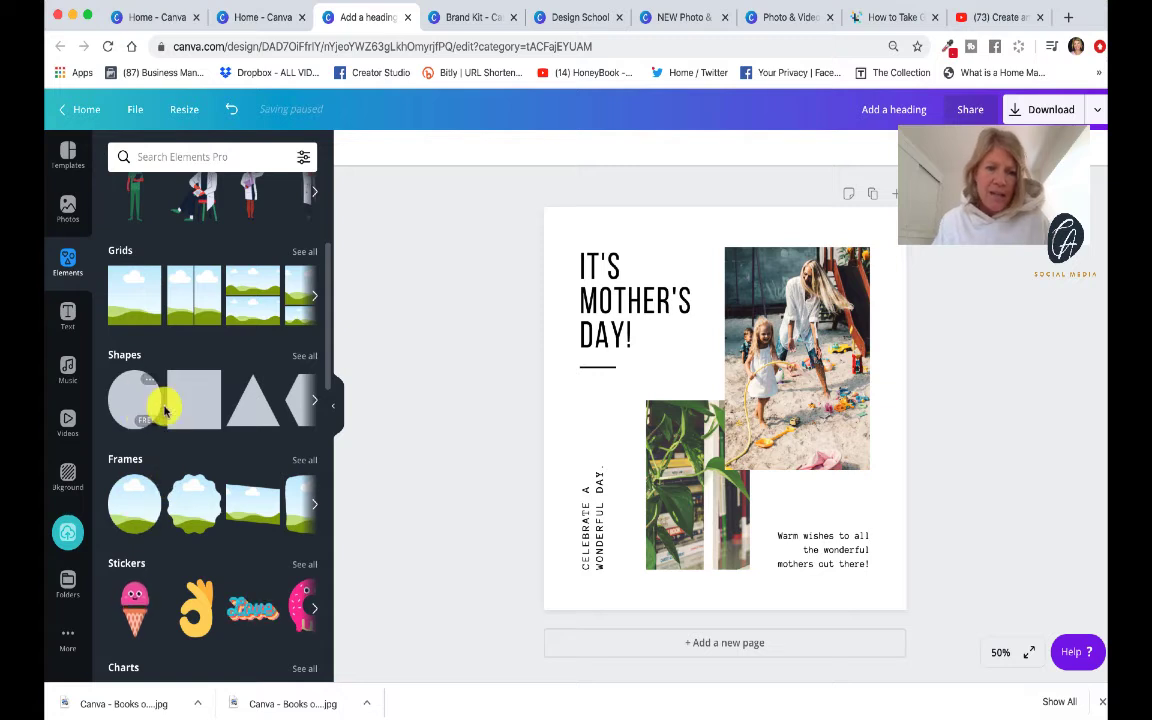
- Add a square shape, flatten it into a wide bar and place it across the page below the title
click(178, 418)
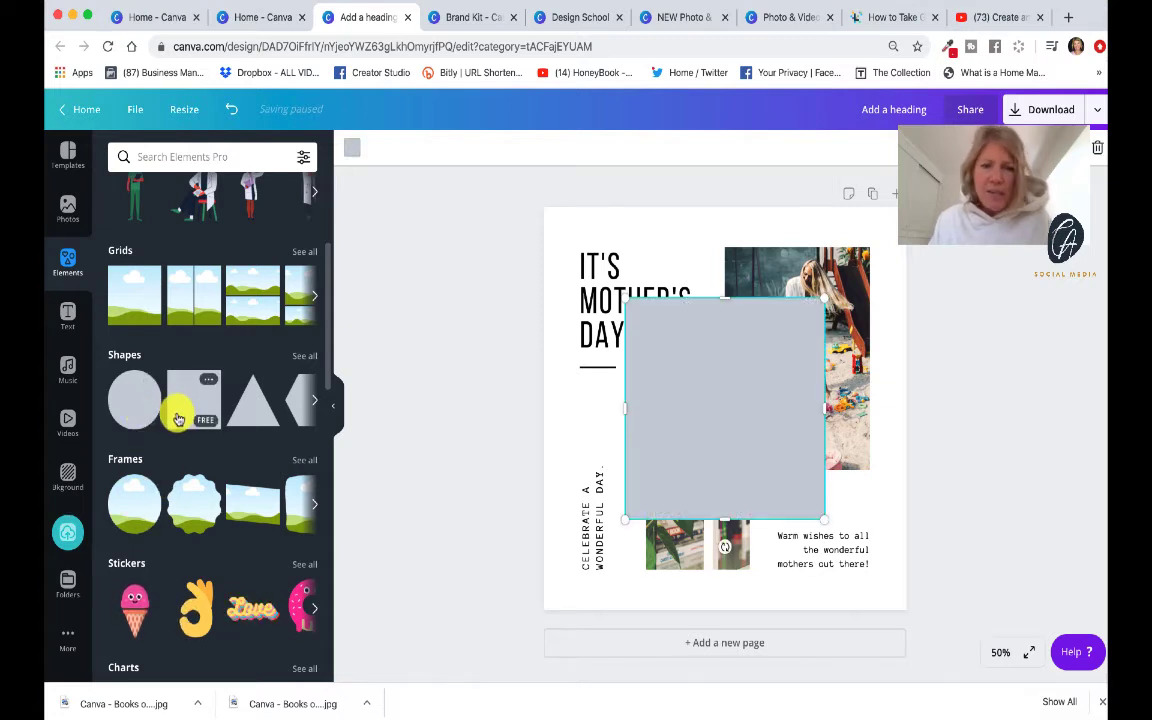
drag(726, 452, 694, 506)
drag(661, 465, 619, 411)
- Fill the bar with the bright red of the KISSM brand palette and make it about half transparent
click(352, 150)
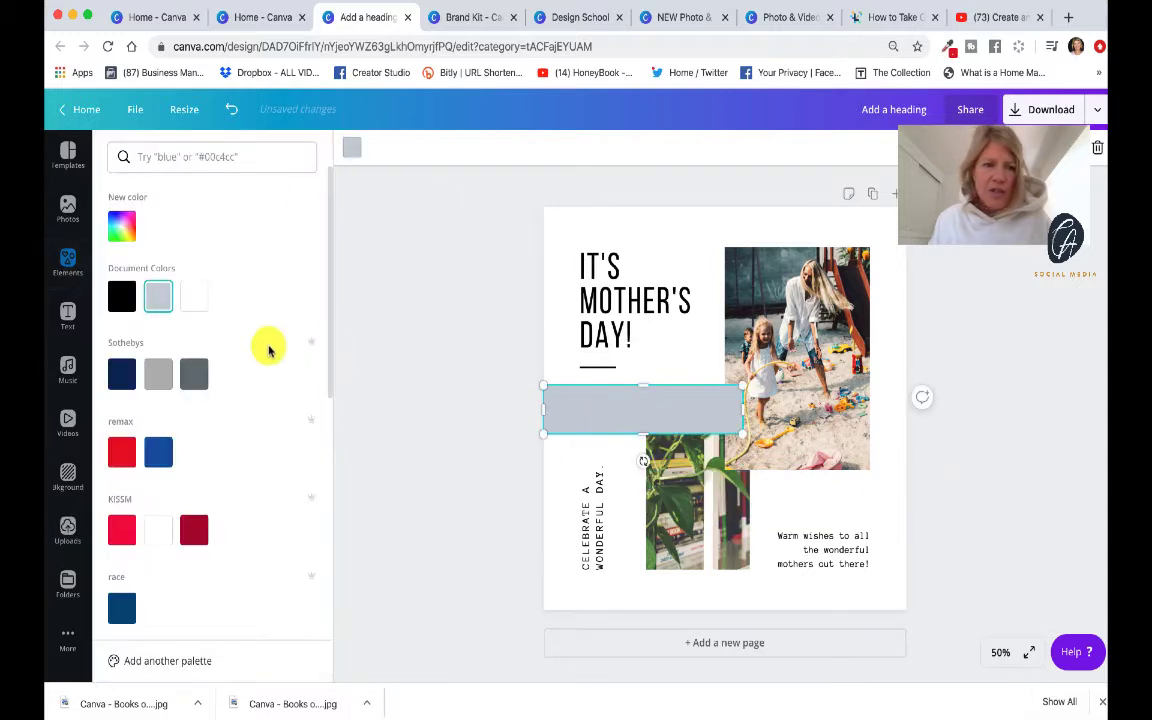
click(121, 529)
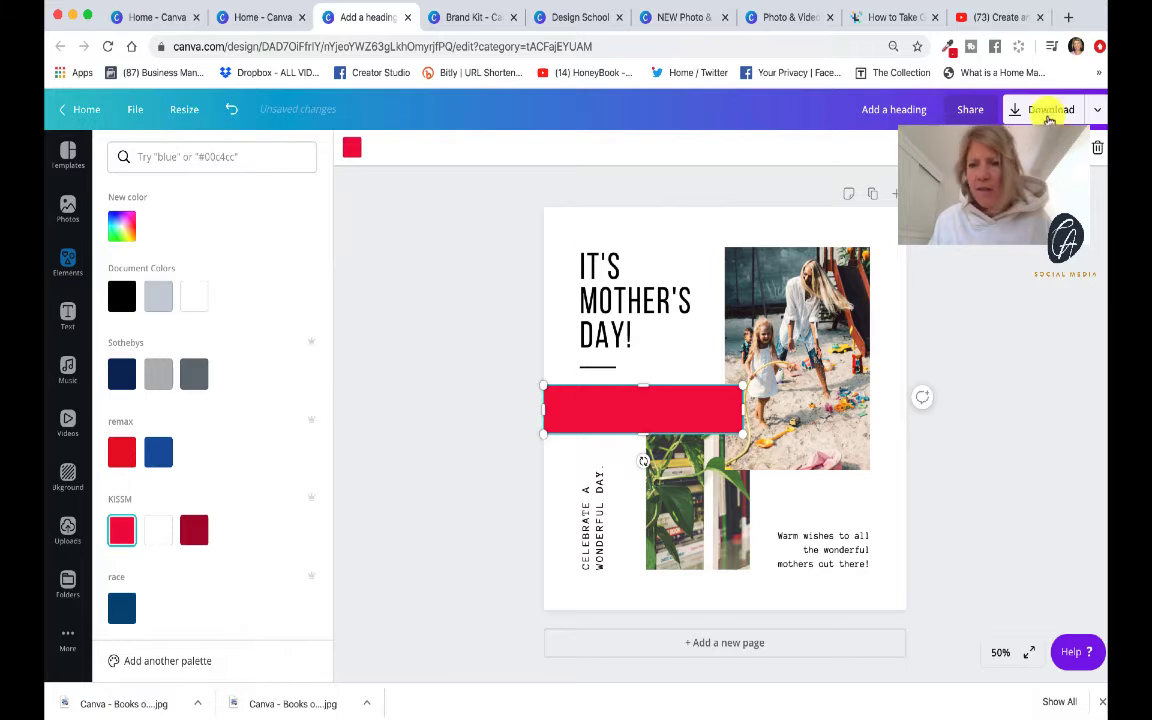
click(1015, 148)
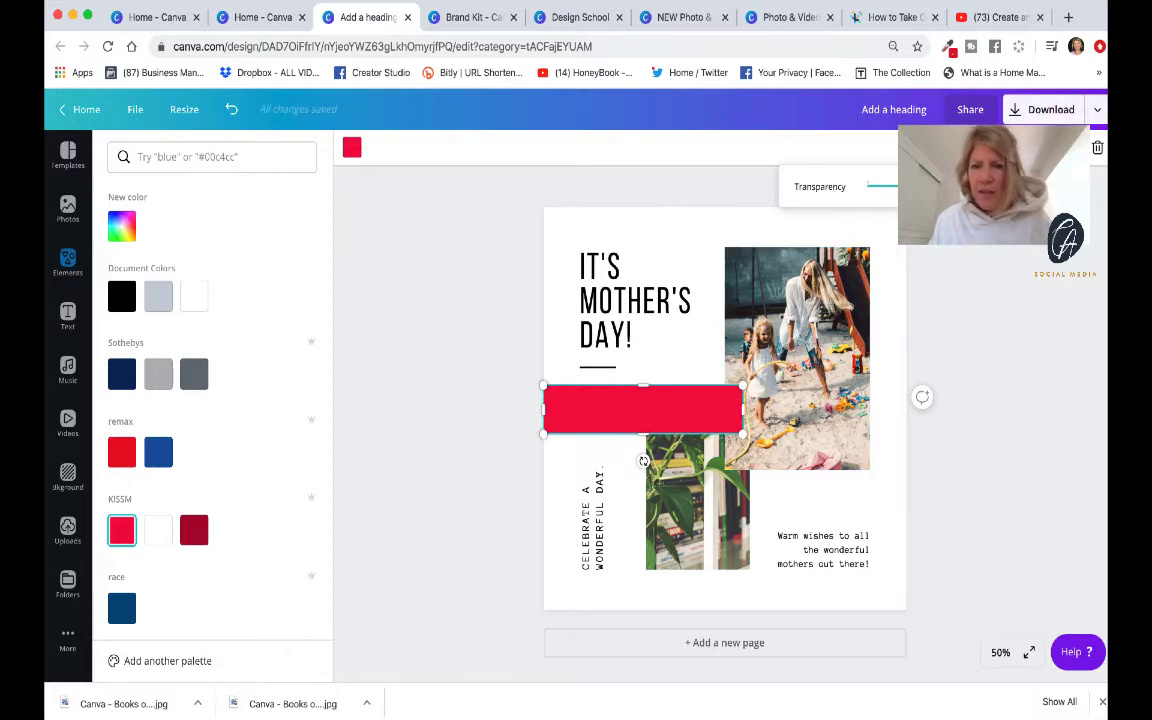
mouse_move(905, 187)
mouse_down()
mouse_move(882, 192)
mouse_move(893, 190)
mouse_up()
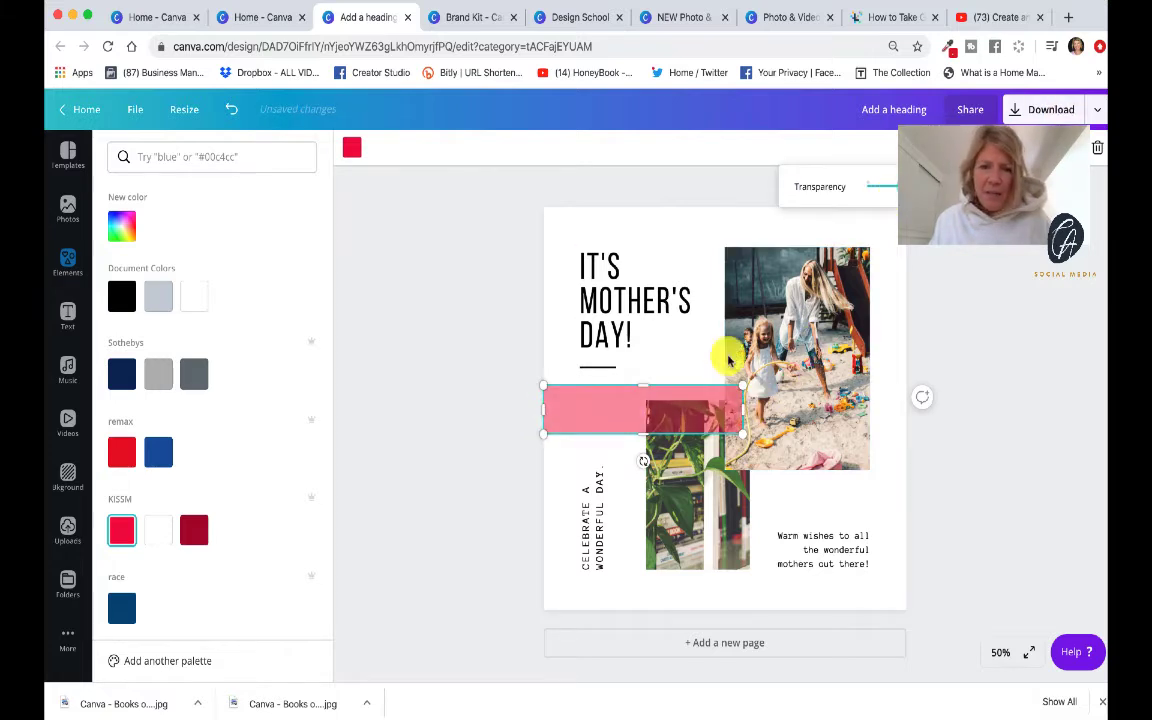
- Delete the semi-transparent red bar from the design
click(620, 401)
click(463, 427)
click(591, 413)
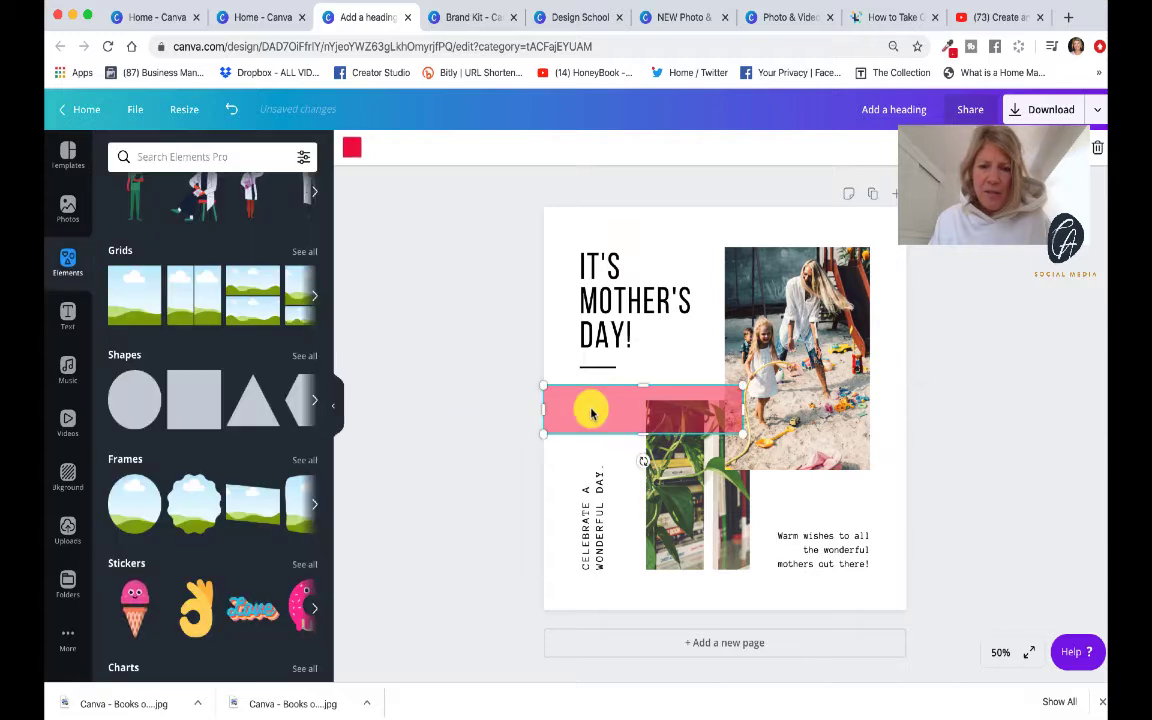
key(Delete)
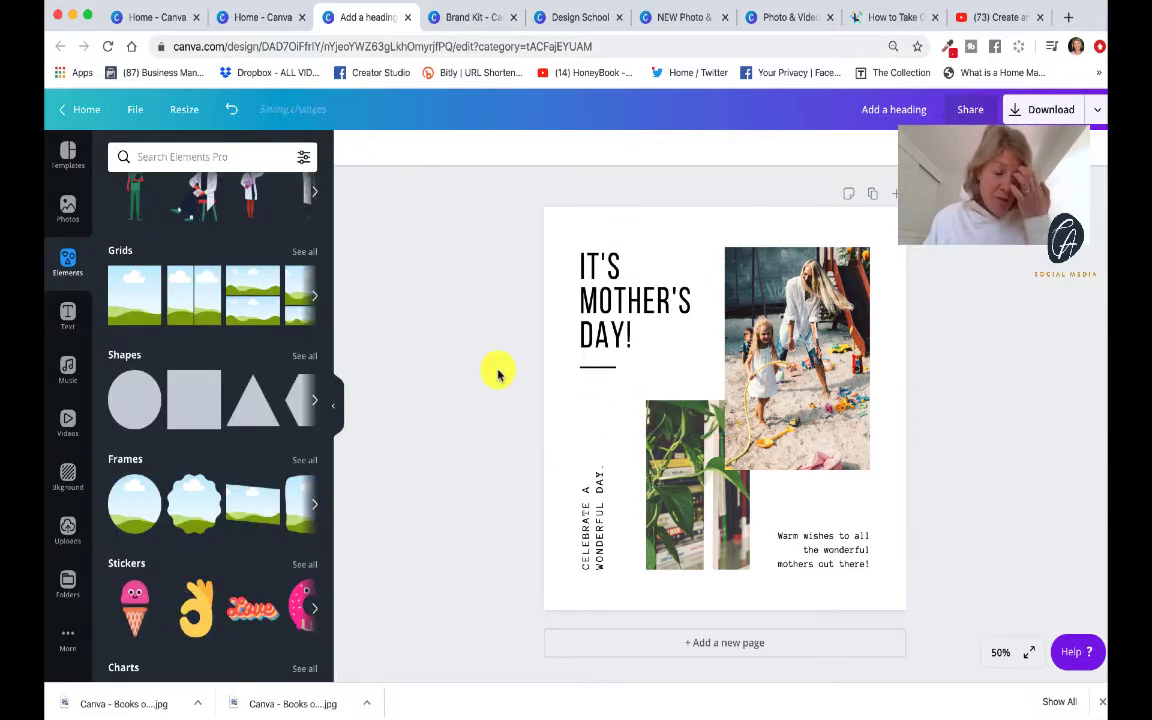
- Add a circular photo frame, shrink it to about half size and place it where the two photos meet
click(132, 498)
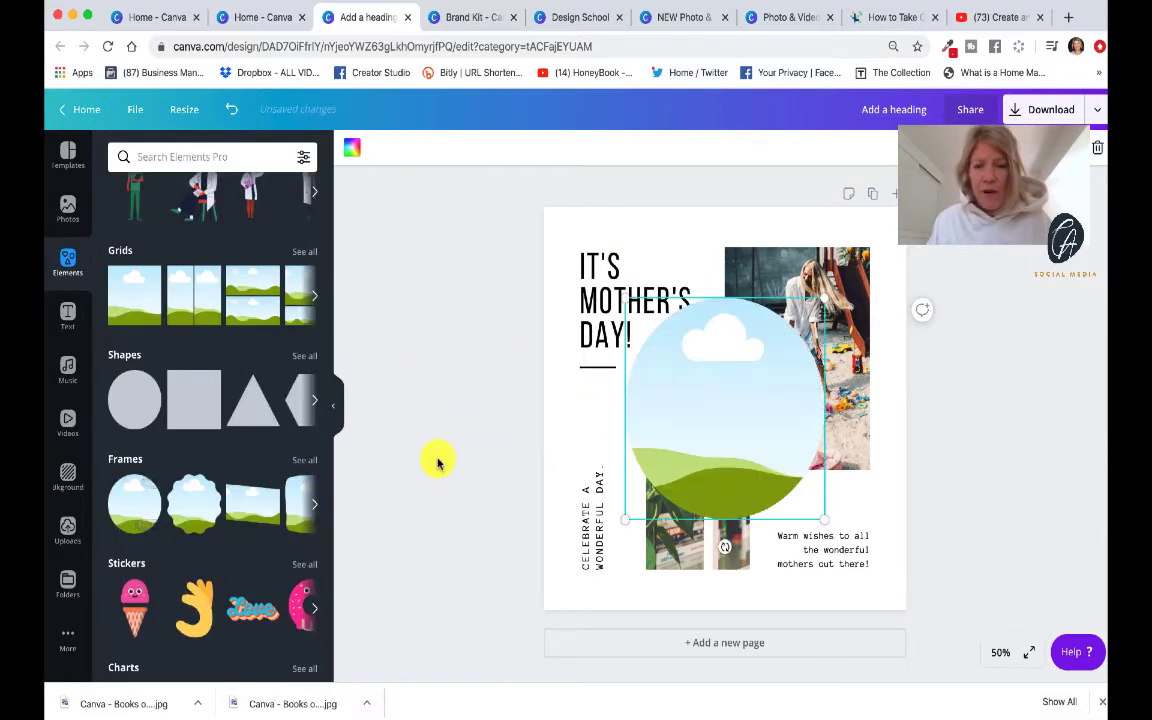
drag(823, 298, 724, 406)
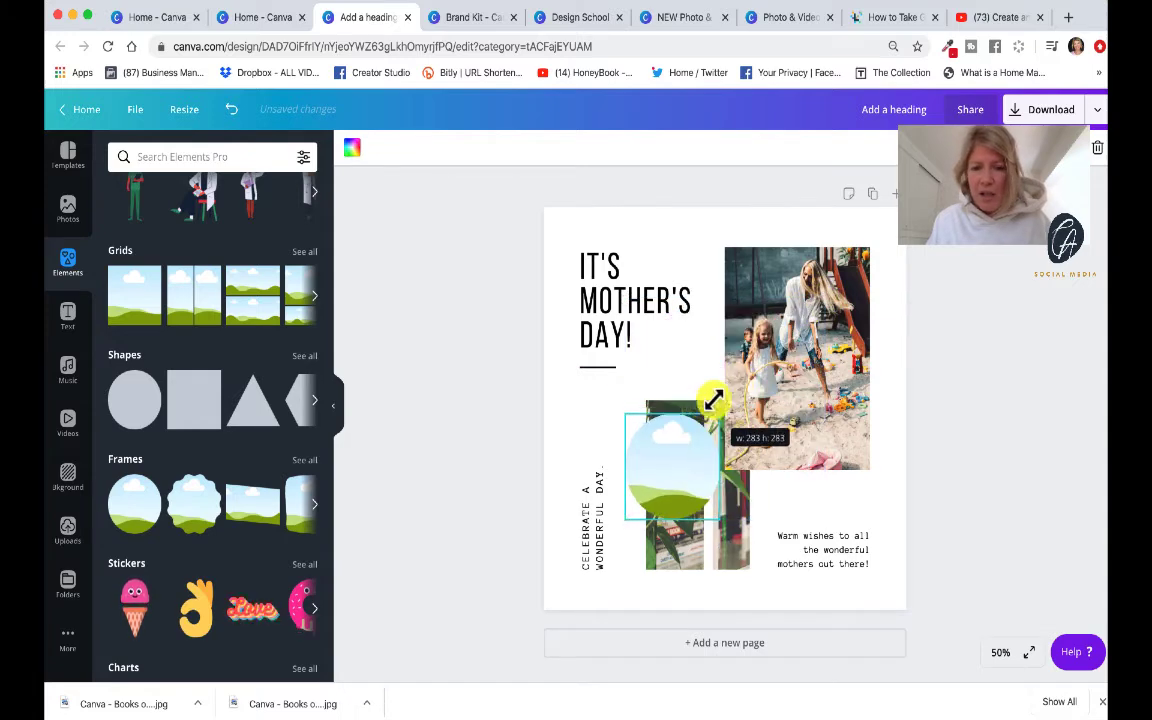
drag(690, 473, 733, 392)
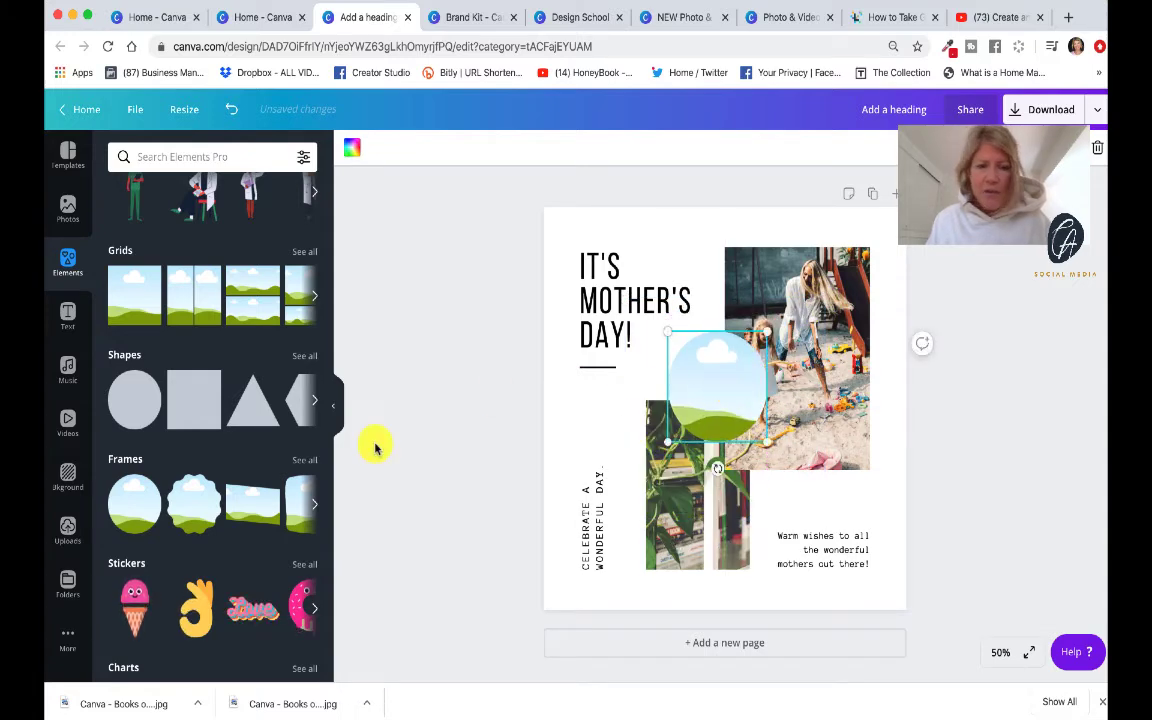
- Fill the circular frame with the monkey photo from the "mommy" photo results
click(60, 213)
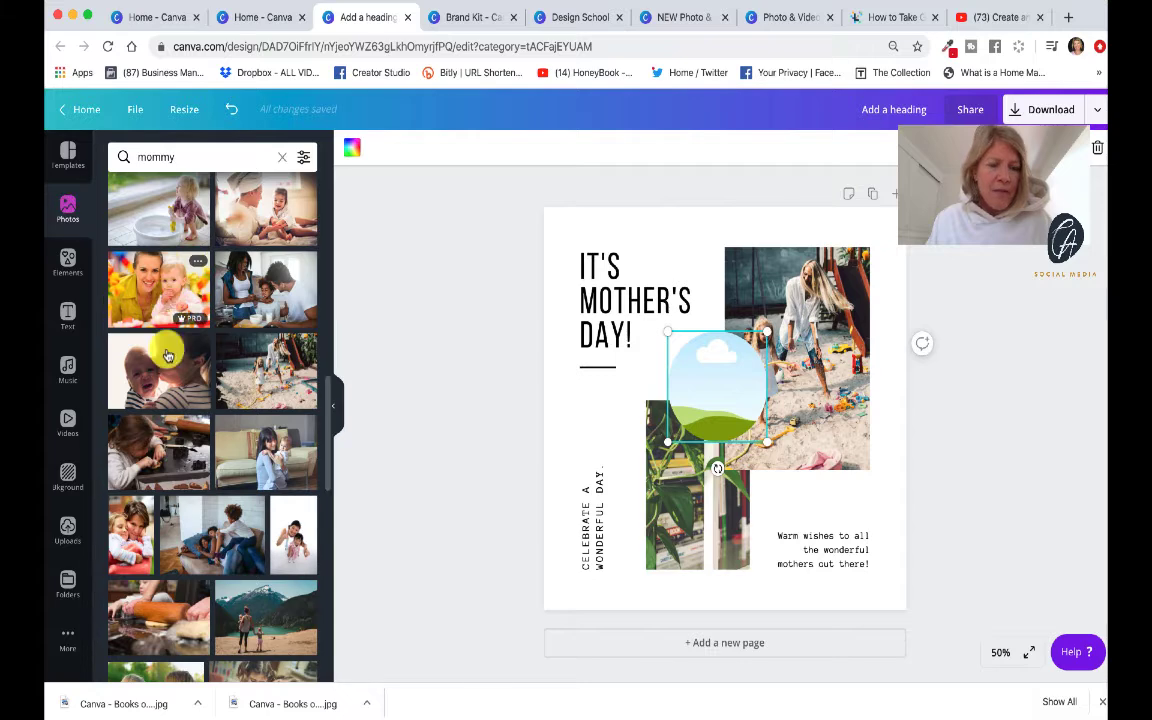
scroll(163, 410, down, 5)
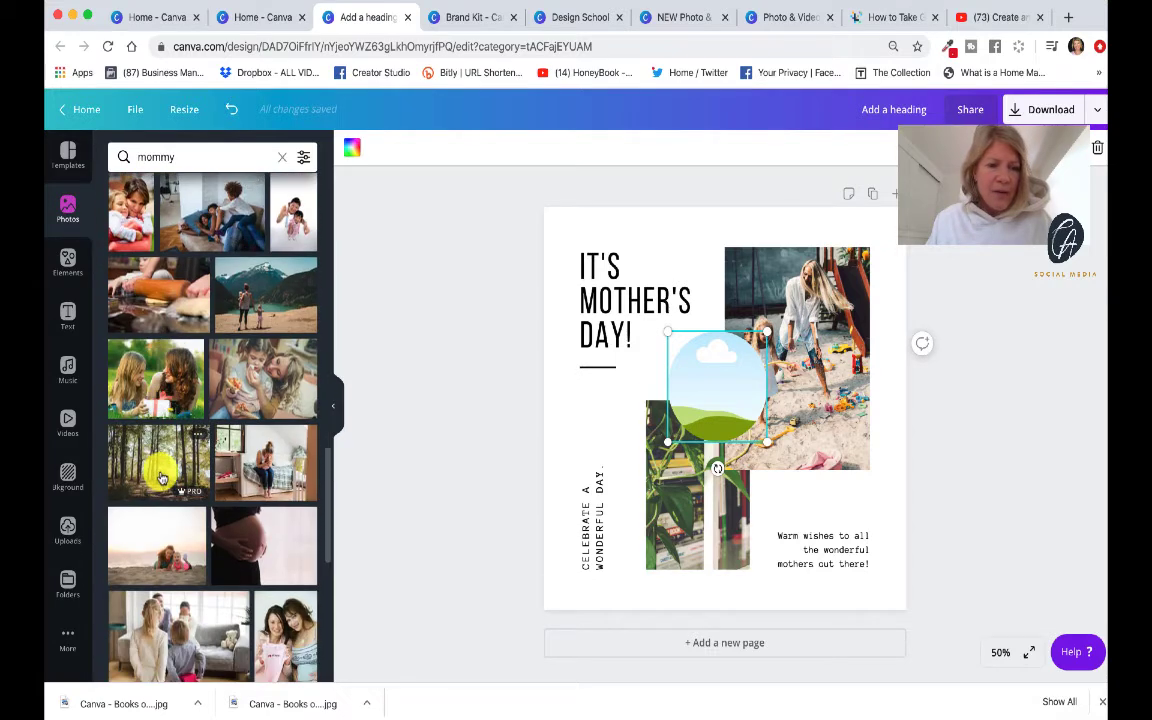
scroll(158, 498, down, 5)
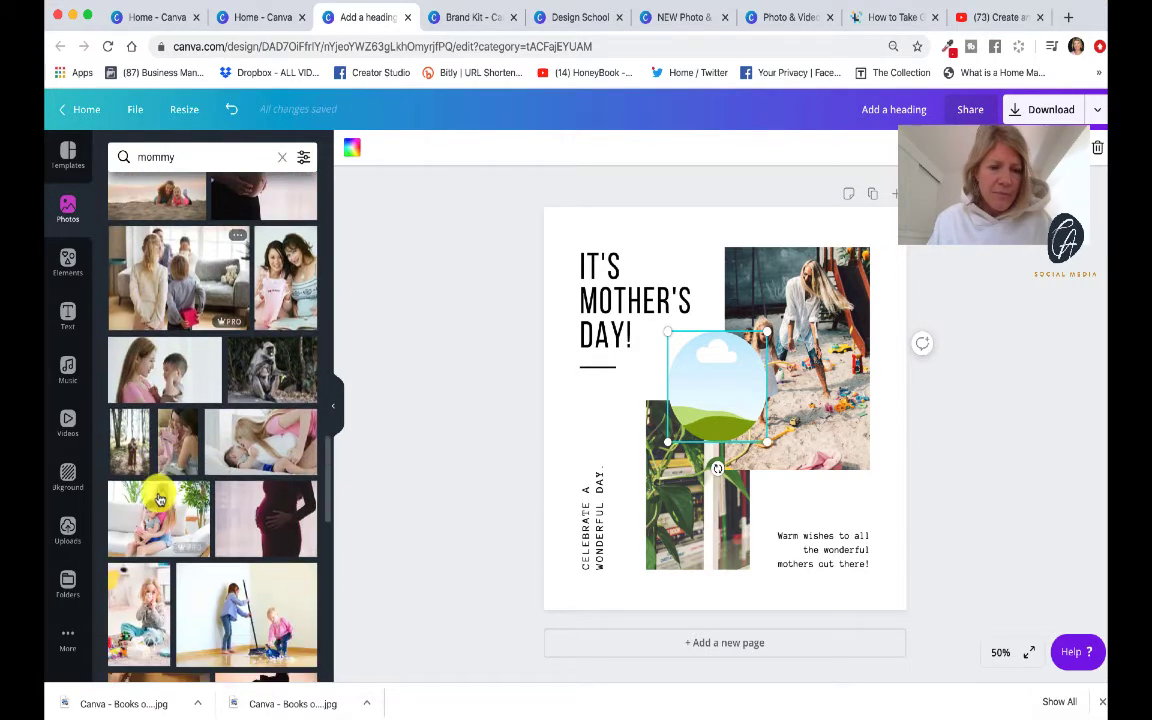
drag(295, 358, 706, 352)
click(484, 375)
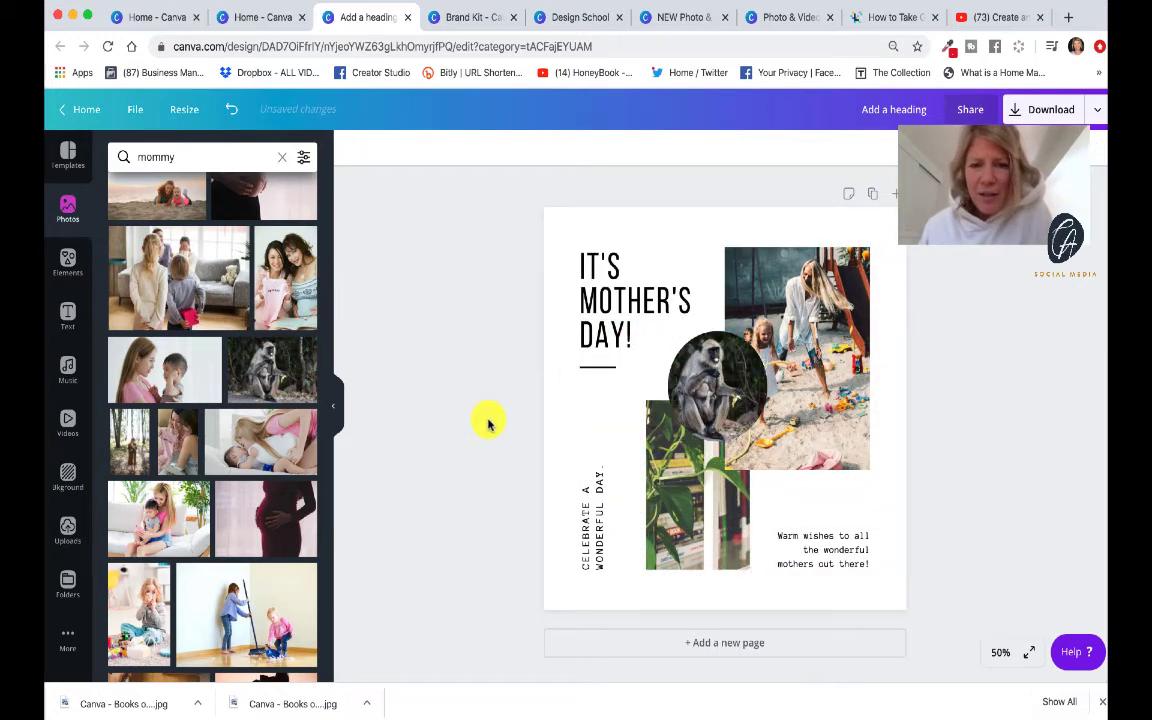
click(790, 545)
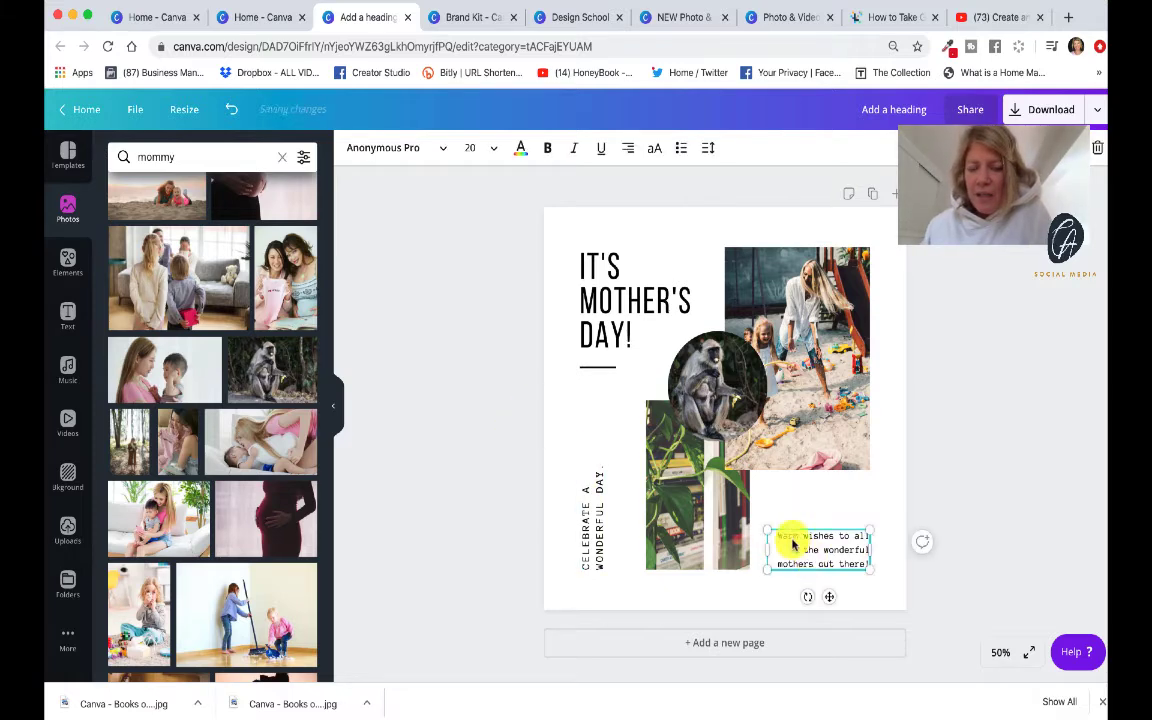
click(494, 480)
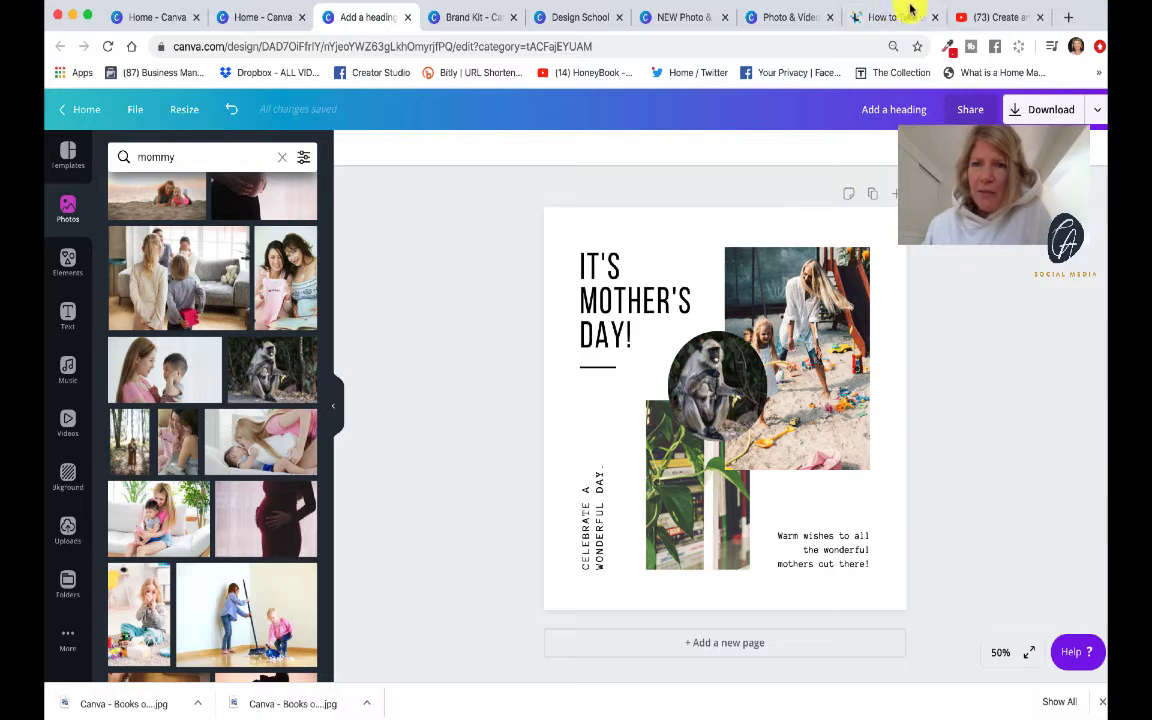
- Move the browser window aside to reach the page controls and duplicate the Mother's Day page
drag(1098, 17, 960, 26)
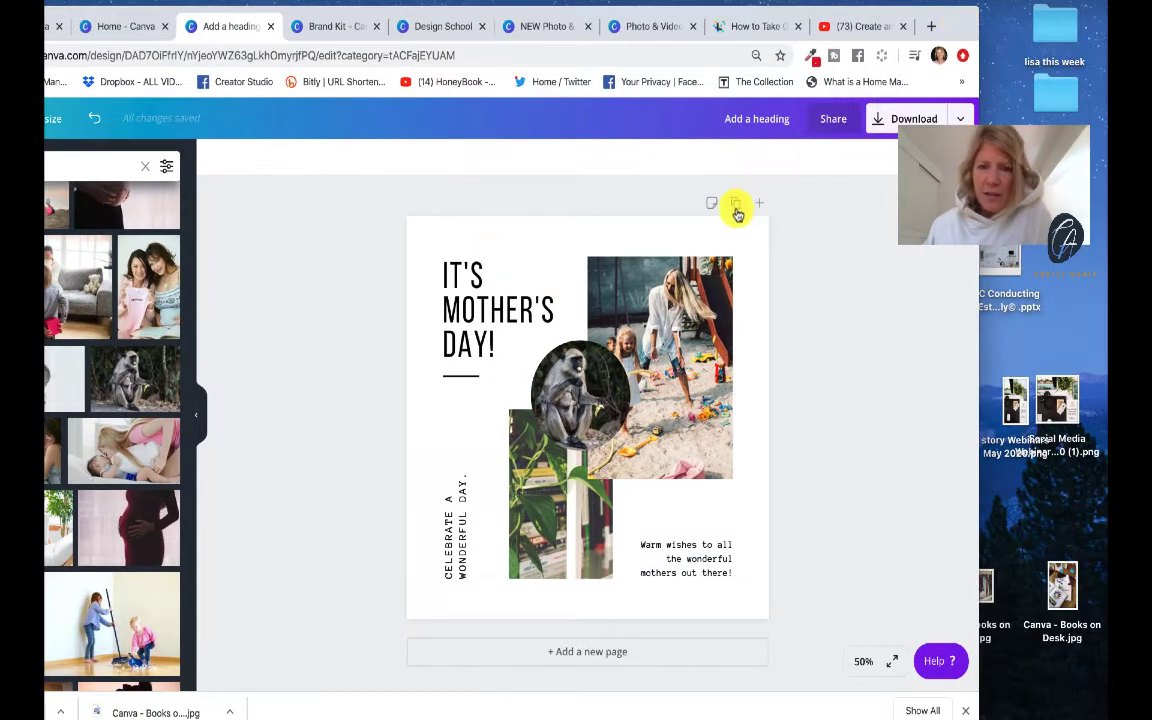
click(736, 208)
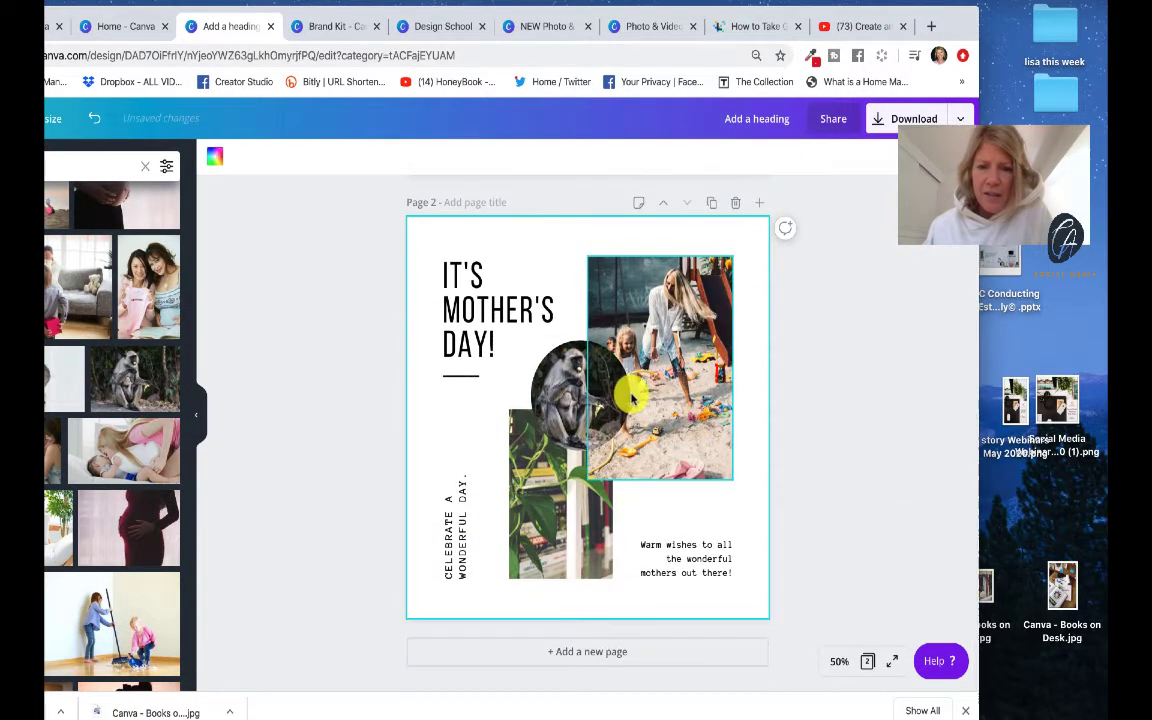
click(718, 350)
scroll(720, 350, up, 3)
scroll(720, 350, up, 3)
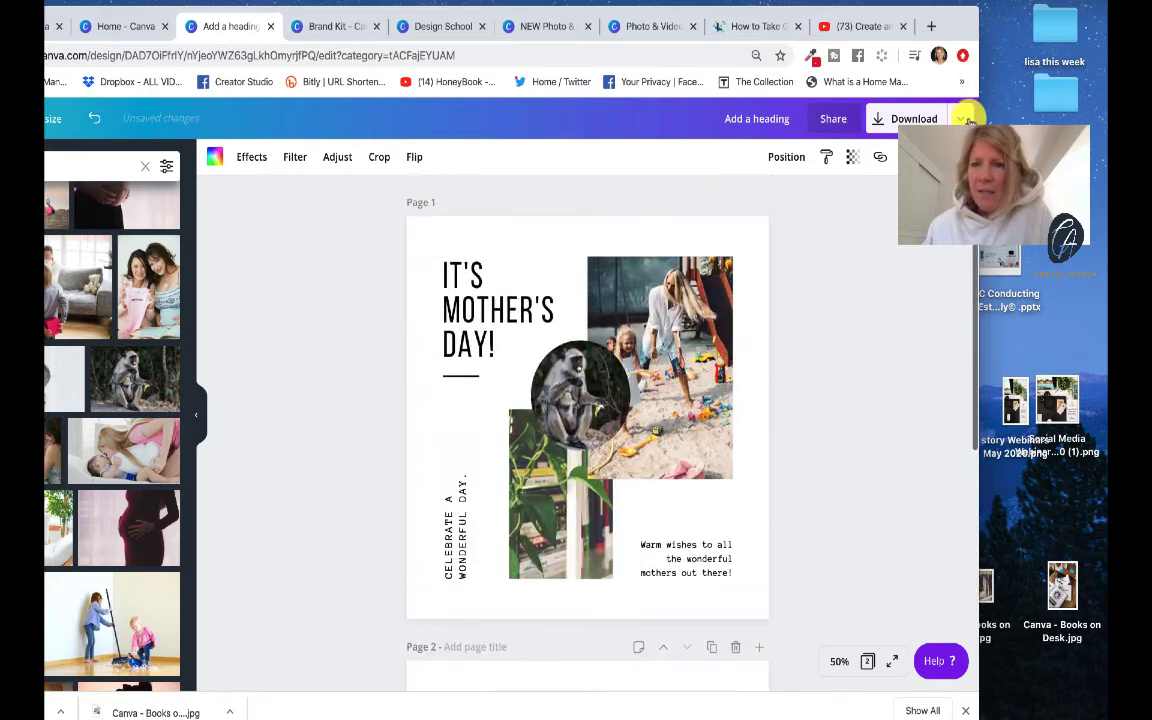
- Open the download options, limit the page selection to page 1 and close the options
click(960, 118)
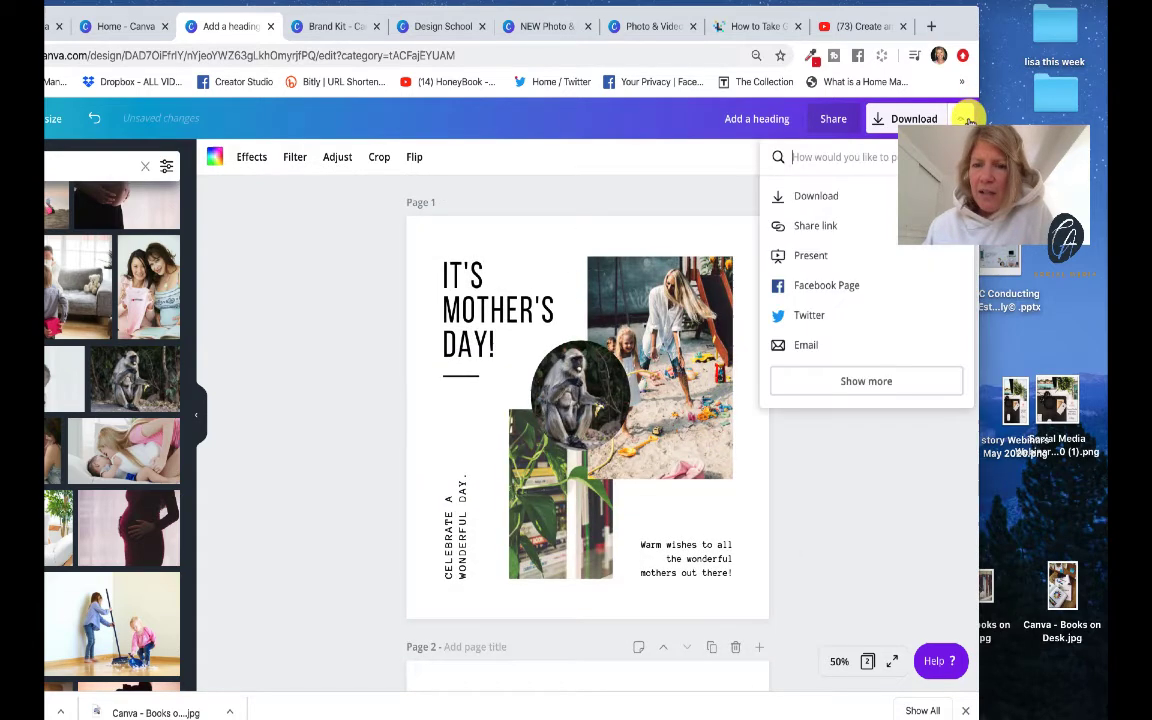
click(812, 197)
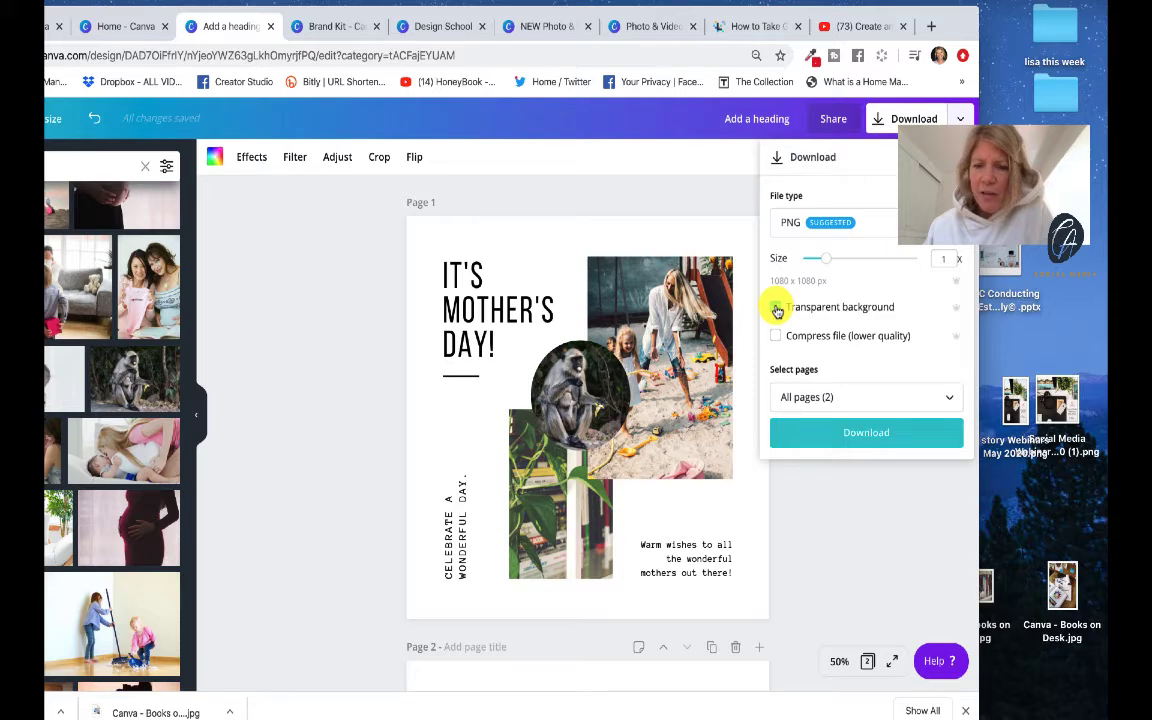
click(810, 397)
click(812, 476)
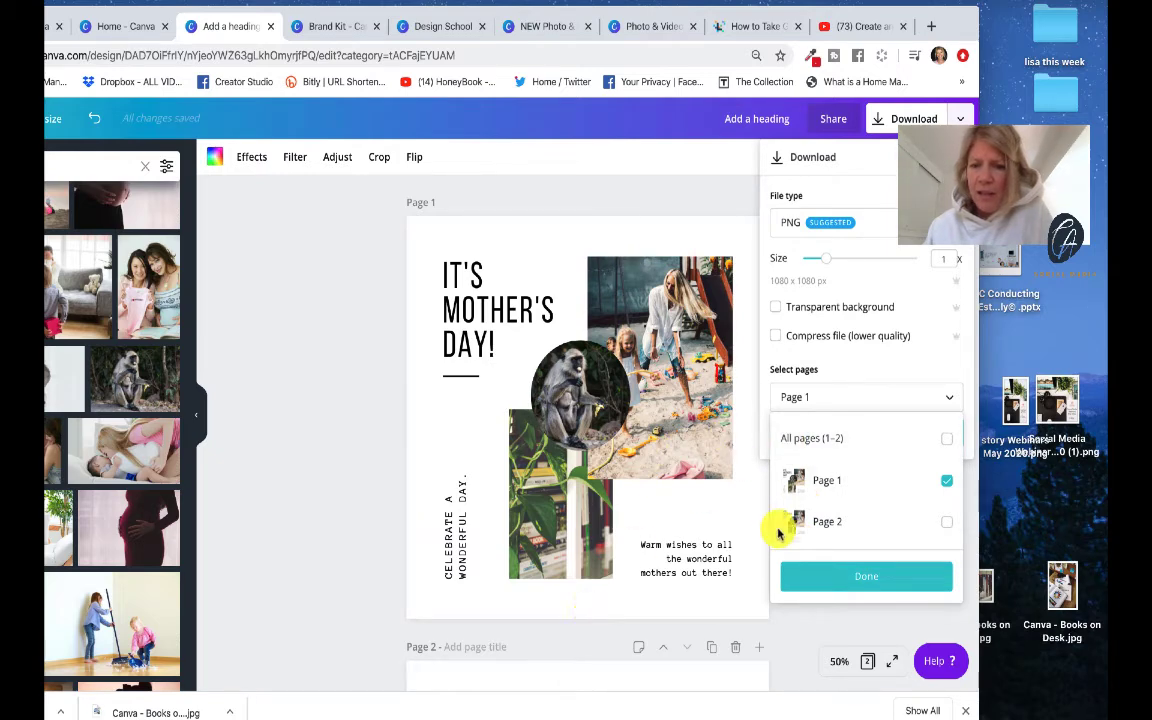
click(672, 203)
click(764, 122)
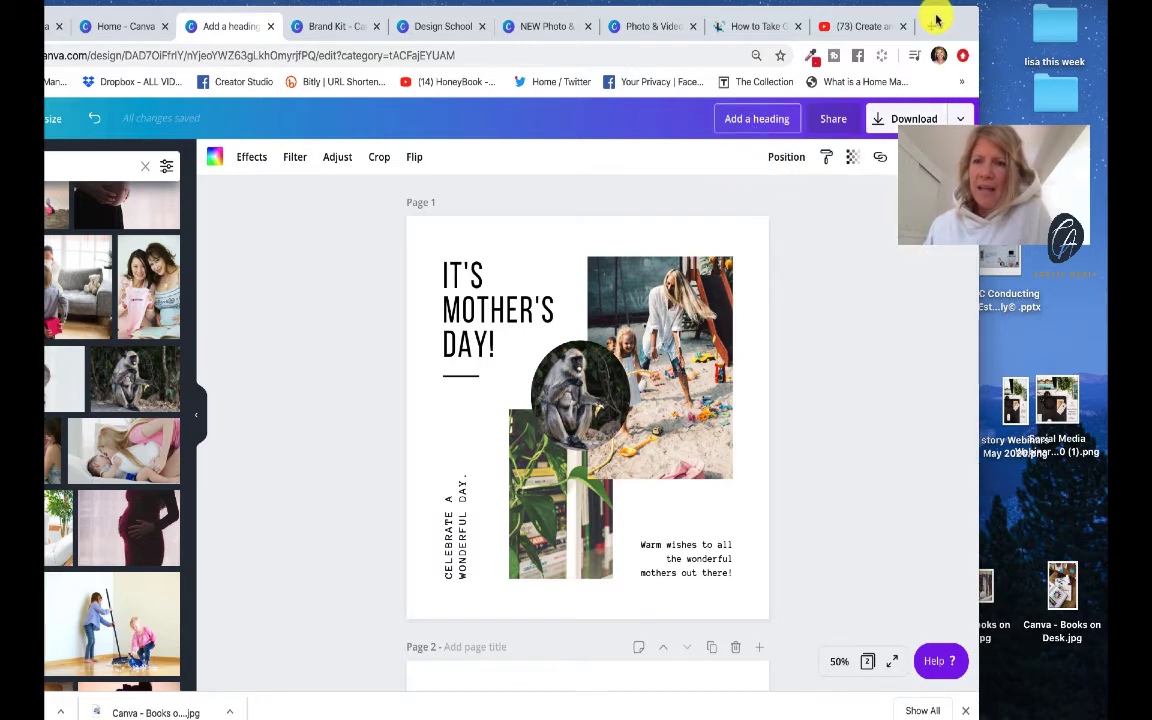
- Move the browser window back so the whole design editor is in view
drag(936, 20, 1058, 5)
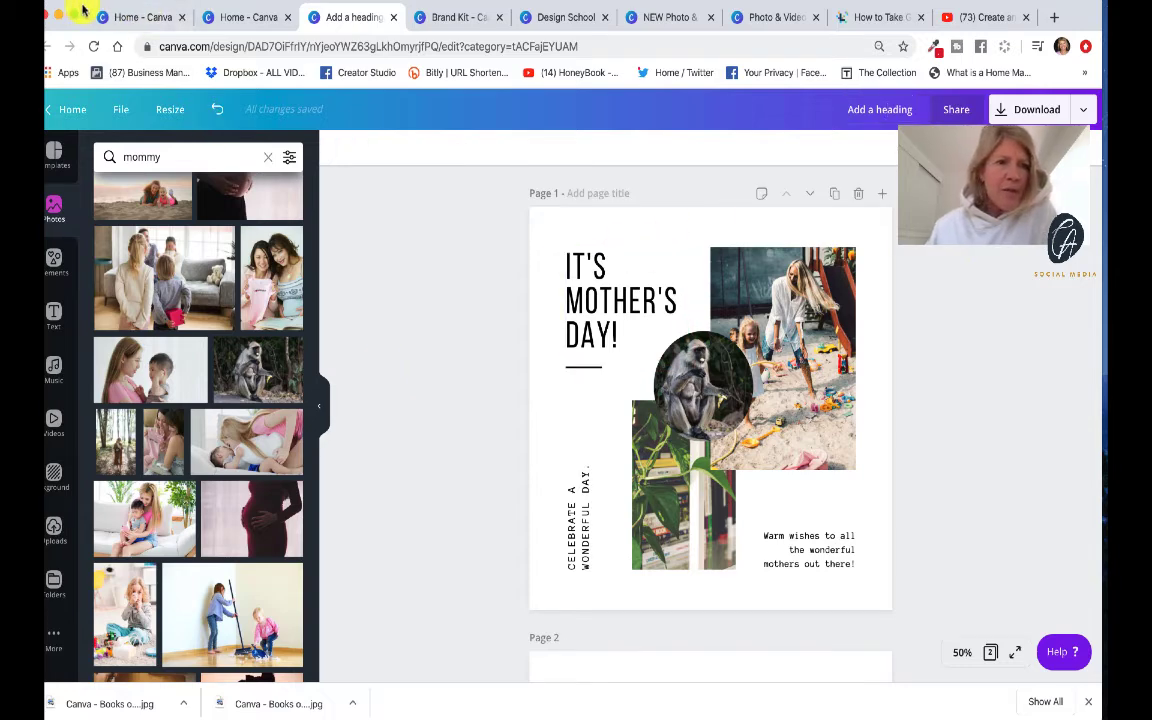
drag(83, 10, 100, 10)
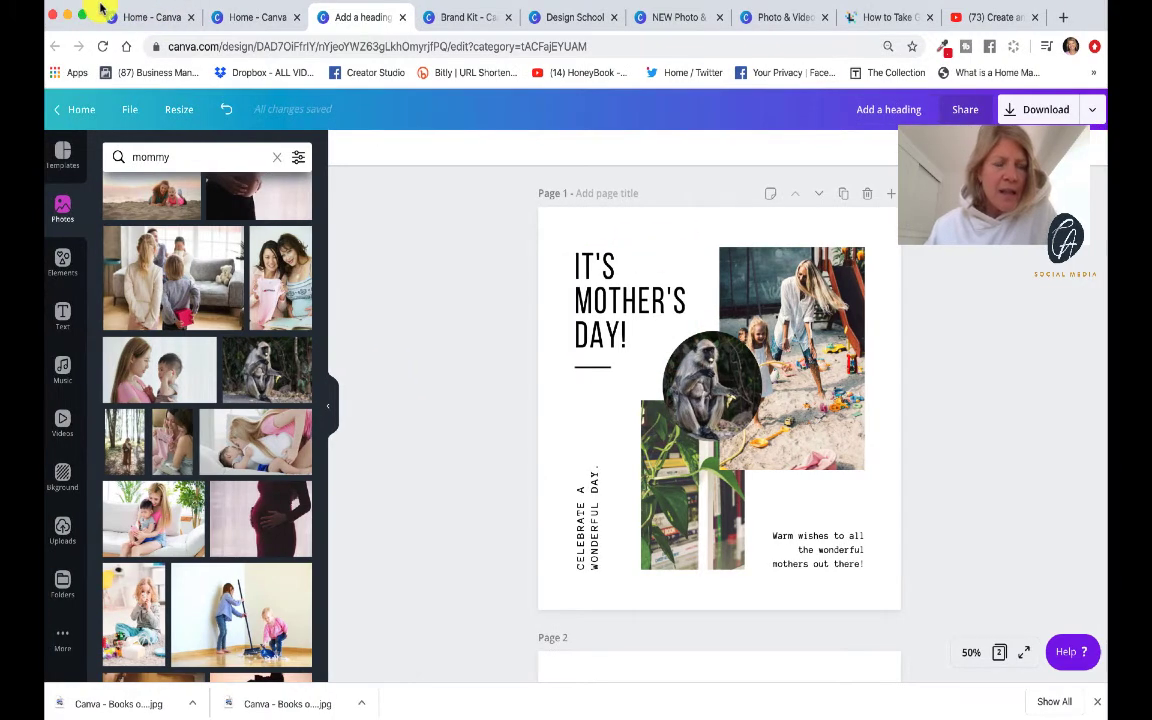
- Leave the Mother's Day design for the home page, look over the recent designs and open the Templates page
click(62, 150)
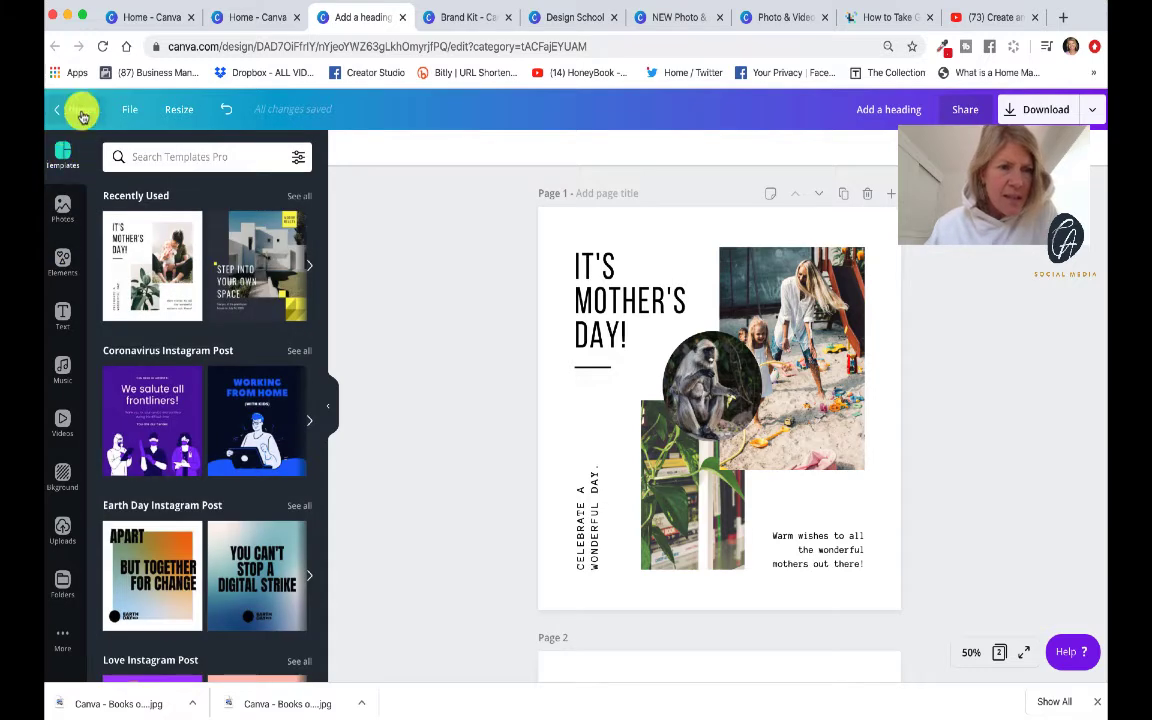
click(83, 113)
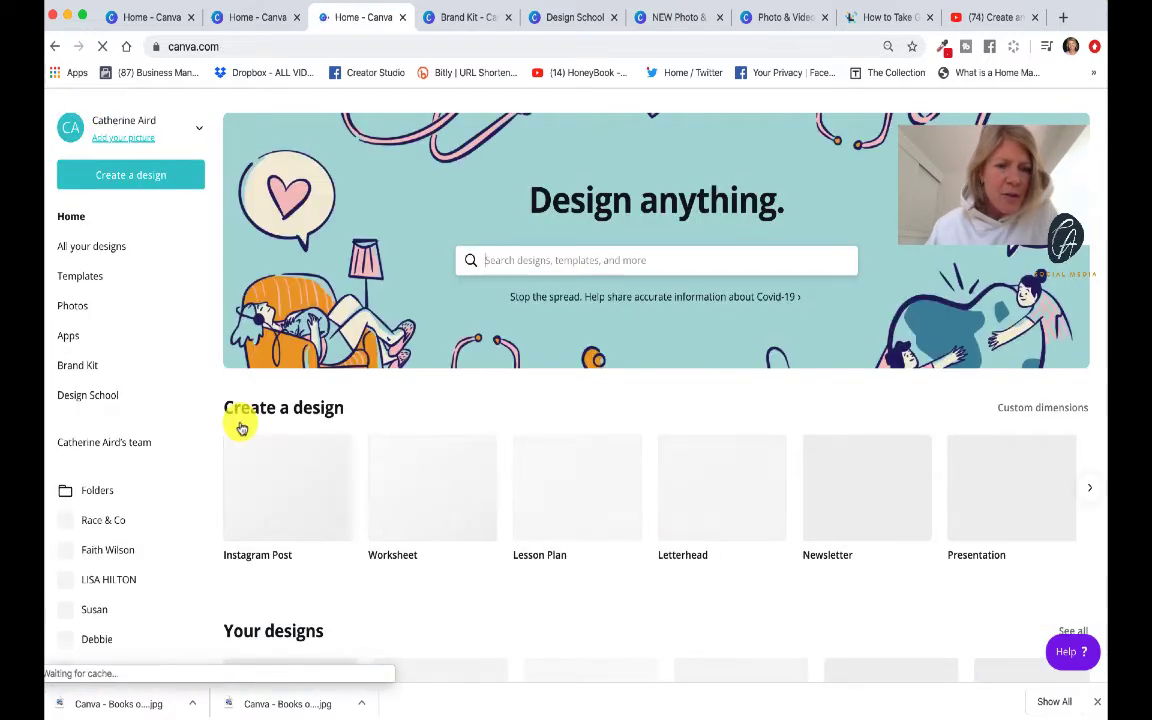
scroll(344, 575, down, 3)
scroll(365, 589, up, 1)
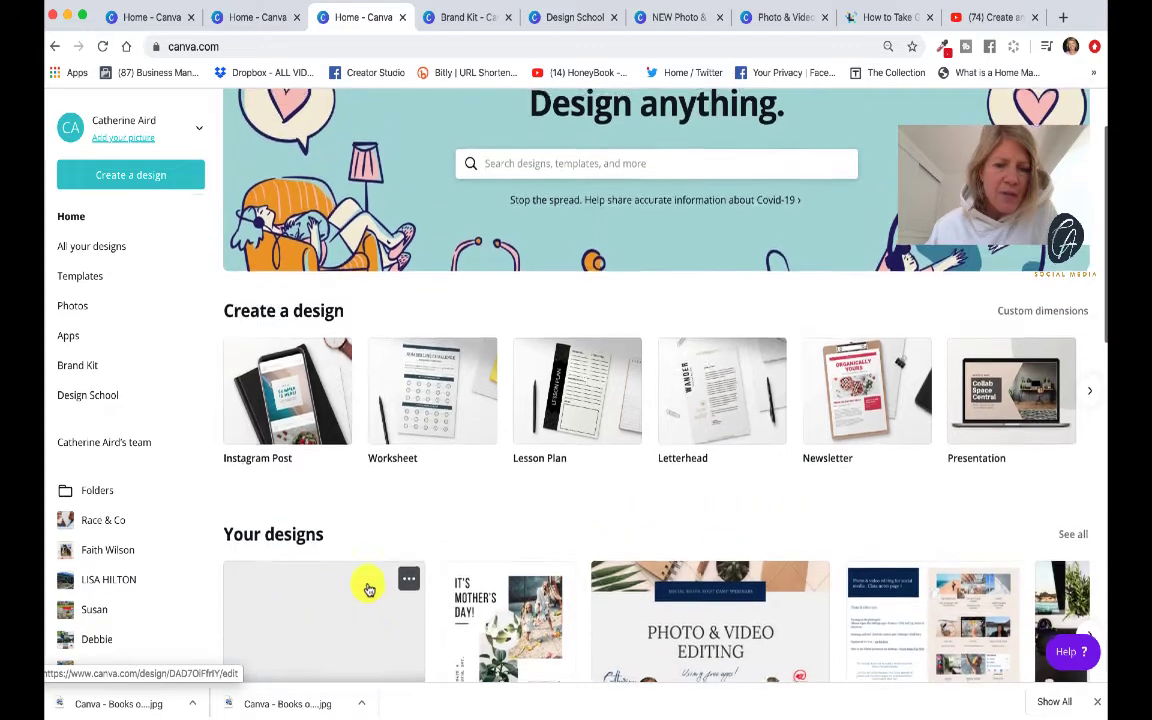
scroll(367, 589, down, 3)
scroll(368, 589, up, 3)
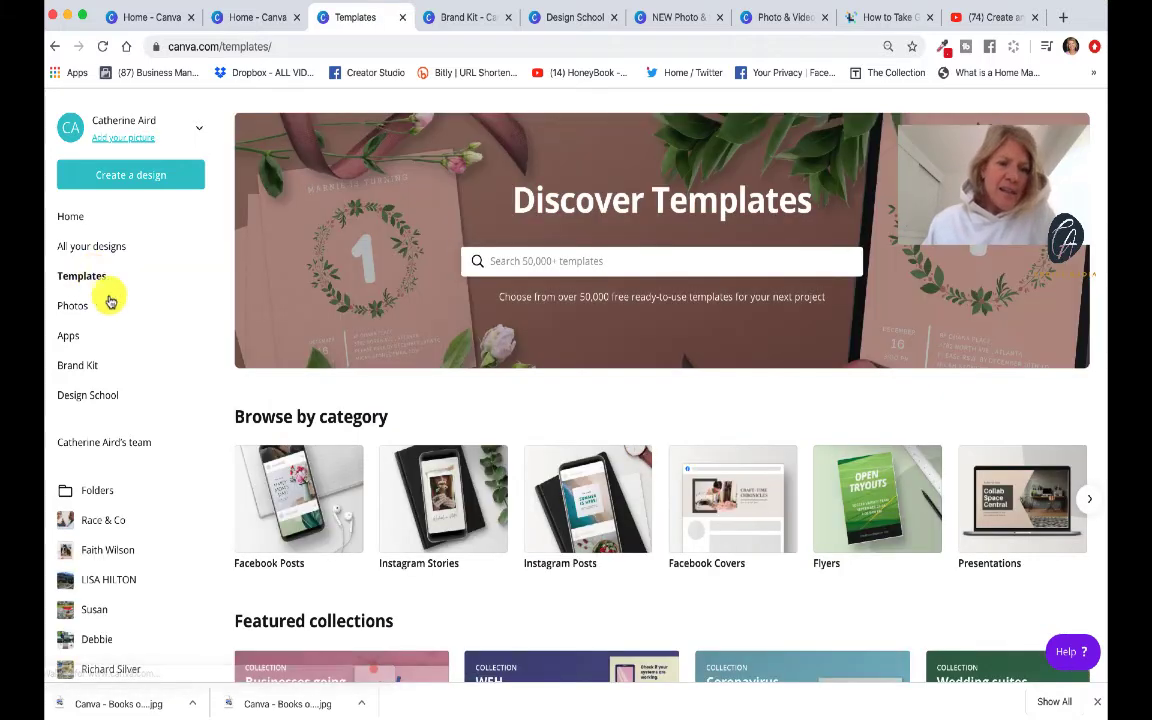
- Browse the template categories from Facebook Posts through to Infographics, returning from the Infographics page along the way
click(1088, 505)
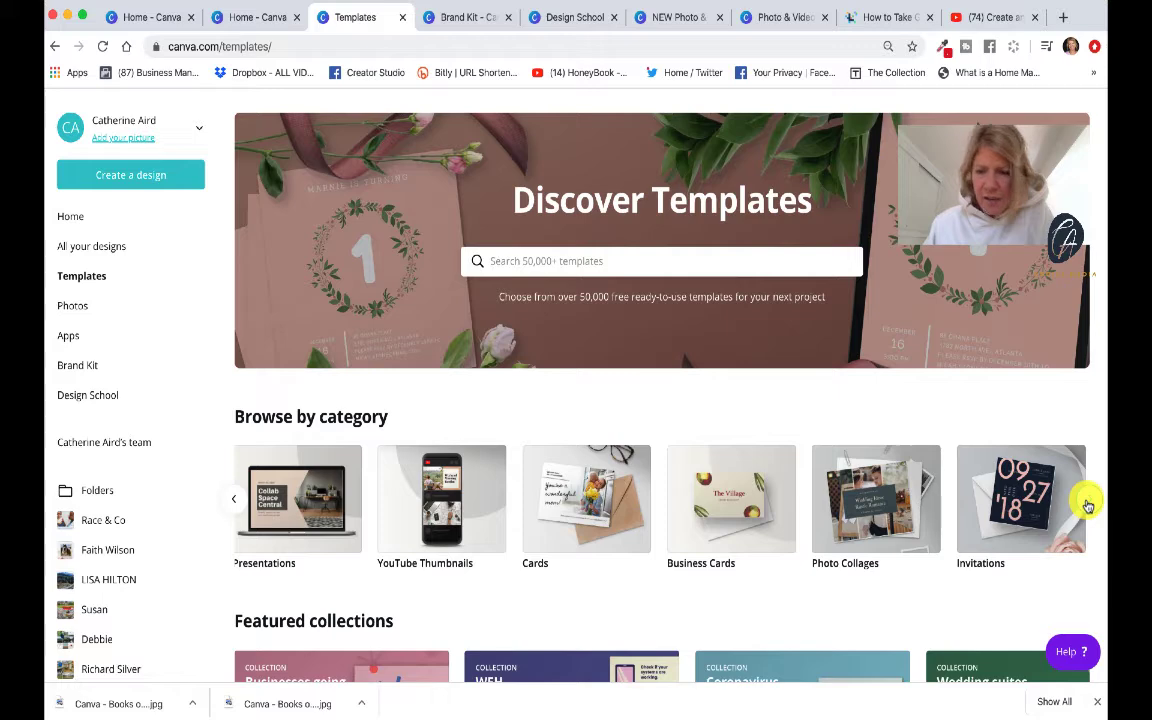
click(1088, 505)
click(1088, 505)
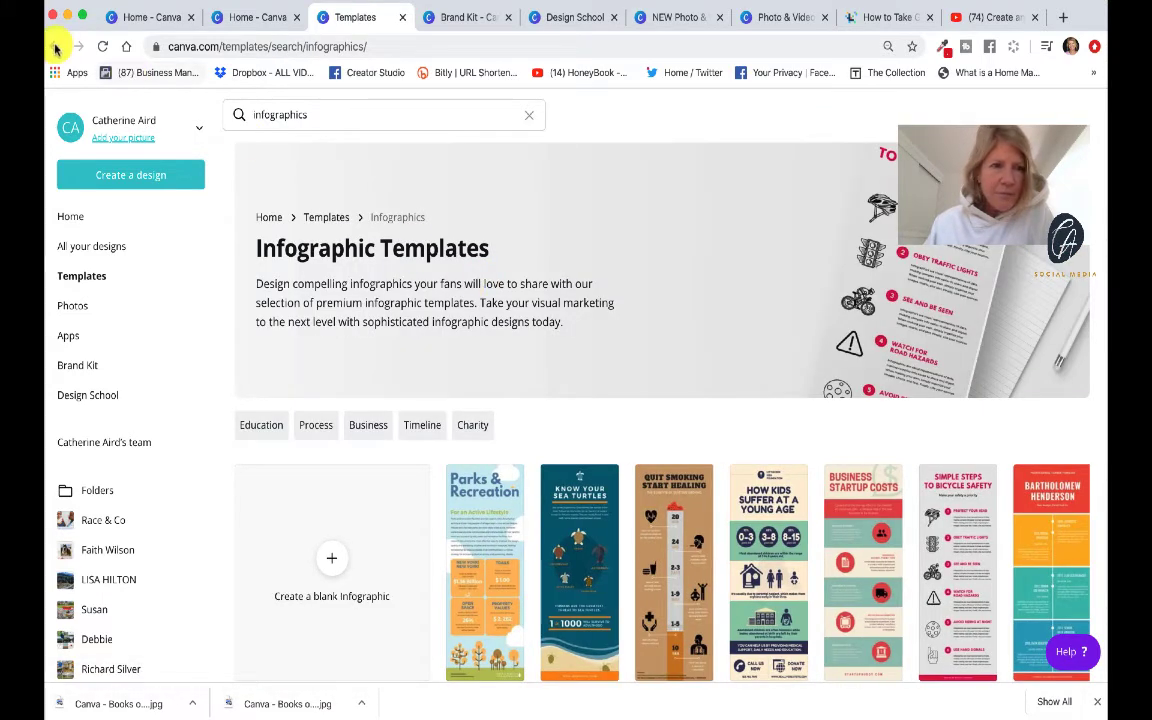
click(55, 47)
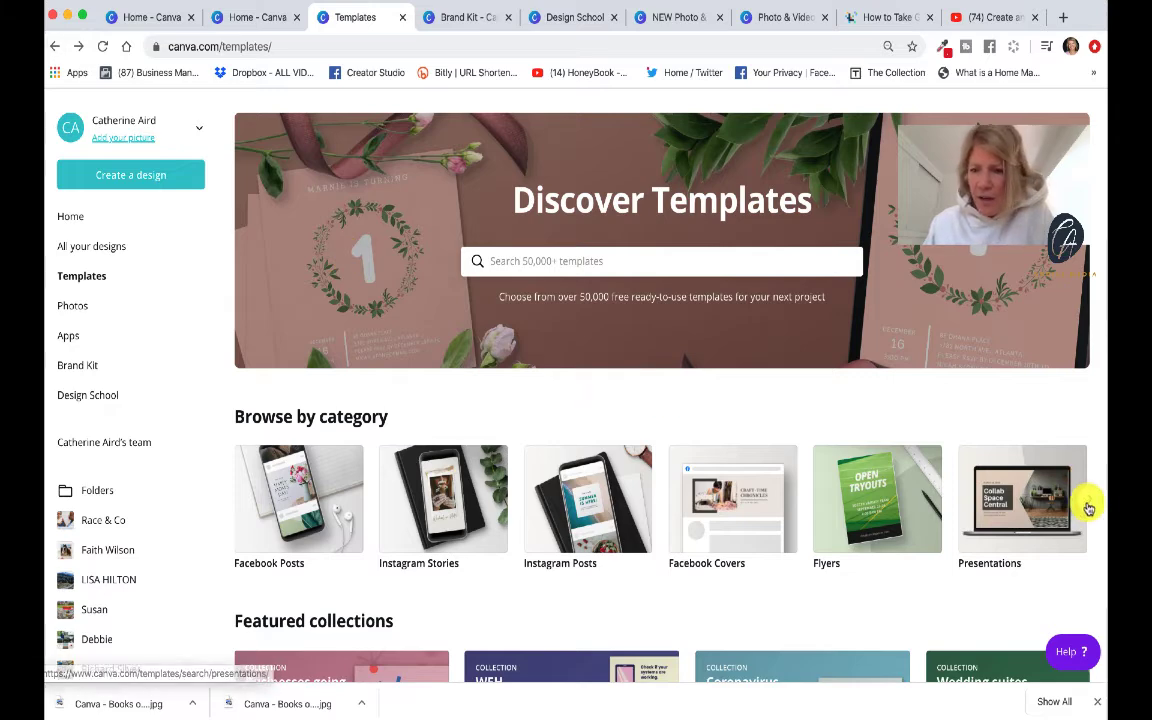
click(1088, 508)
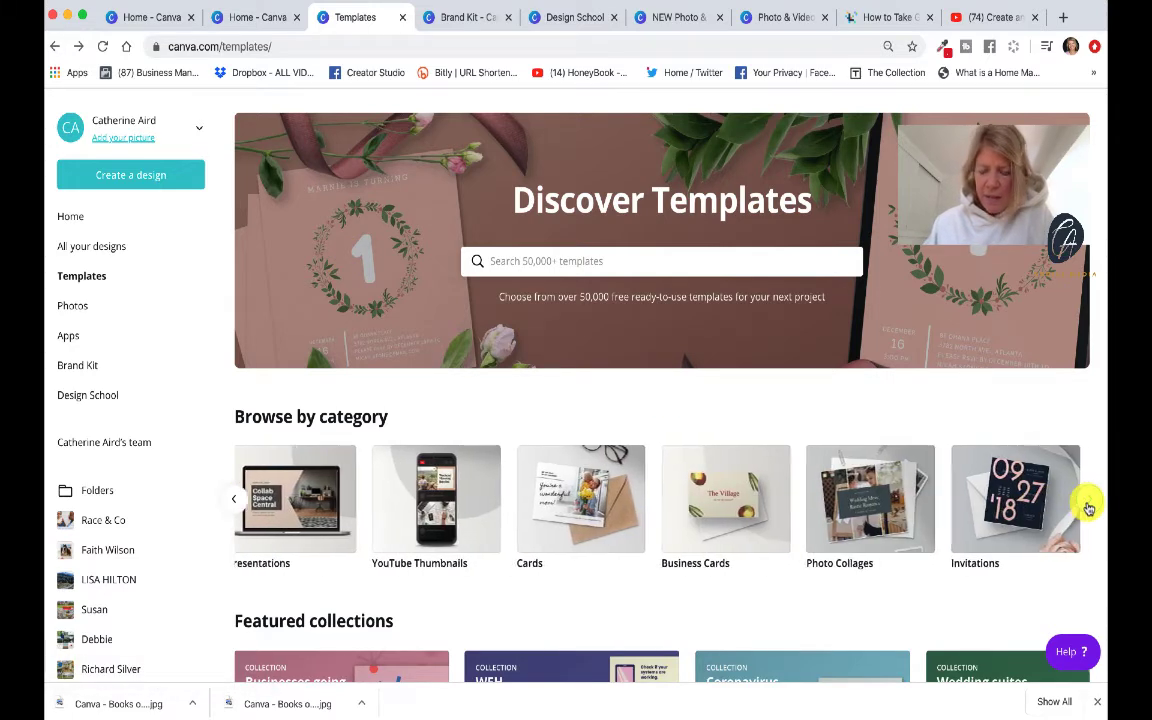
click(1088, 508)
- Search the templates for "video" and look through the resulting video templates
click(597, 265)
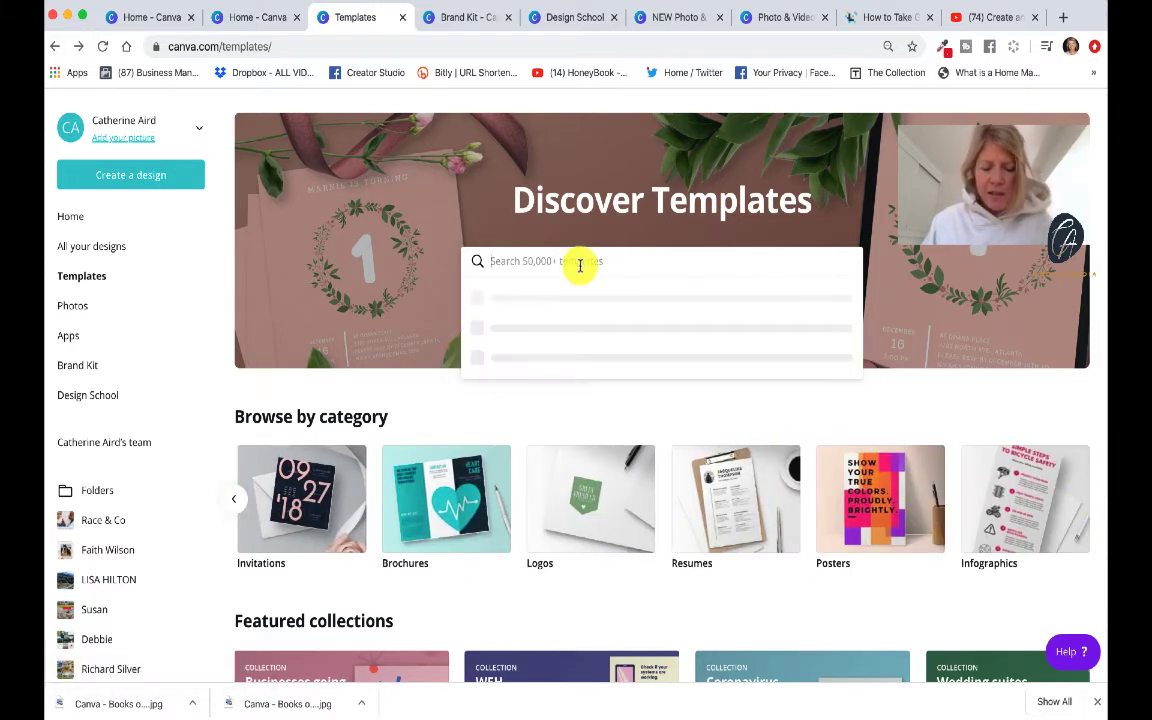
text(video)
key(Return)
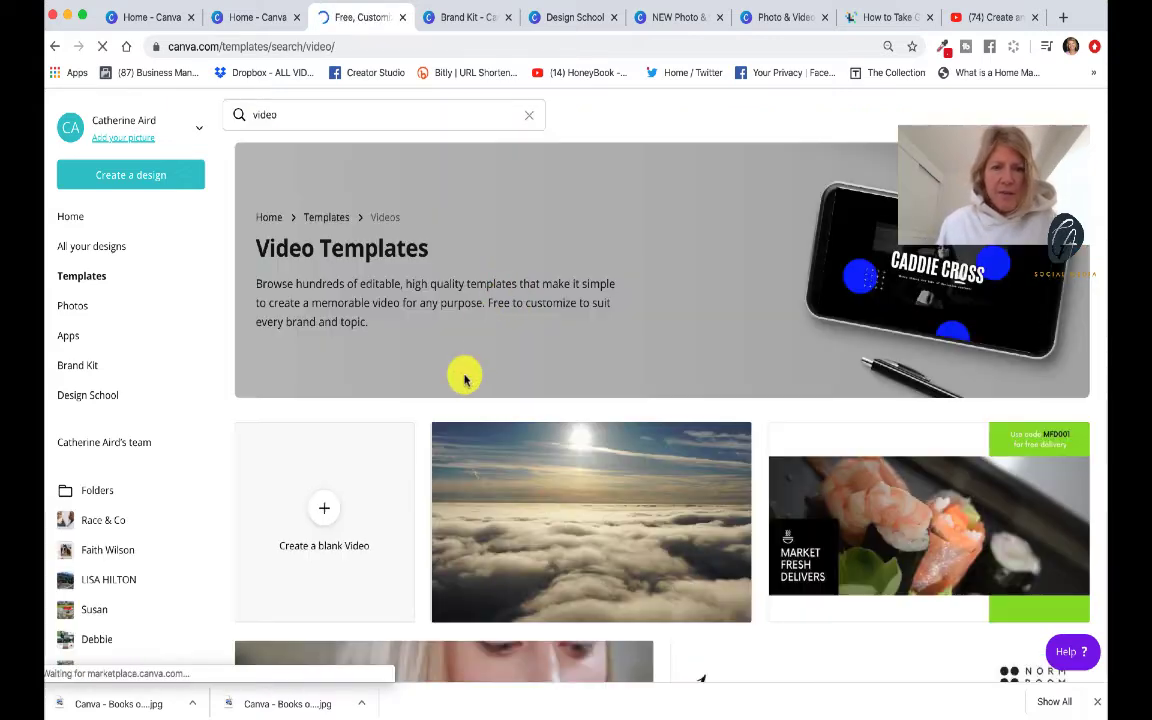
scroll(490, 510, down, 3)
scroll(491, 512, down, 5)
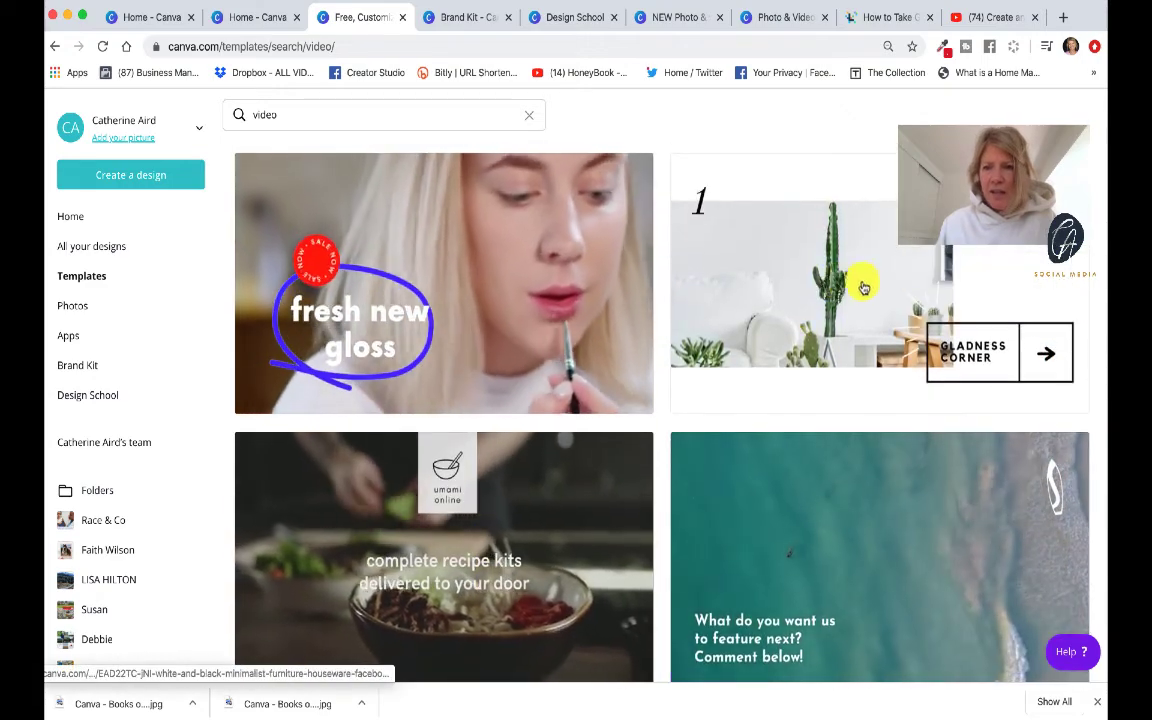
- Preview both pages of the white and black minimalist furniture video template and close the preview
click(926, 316)
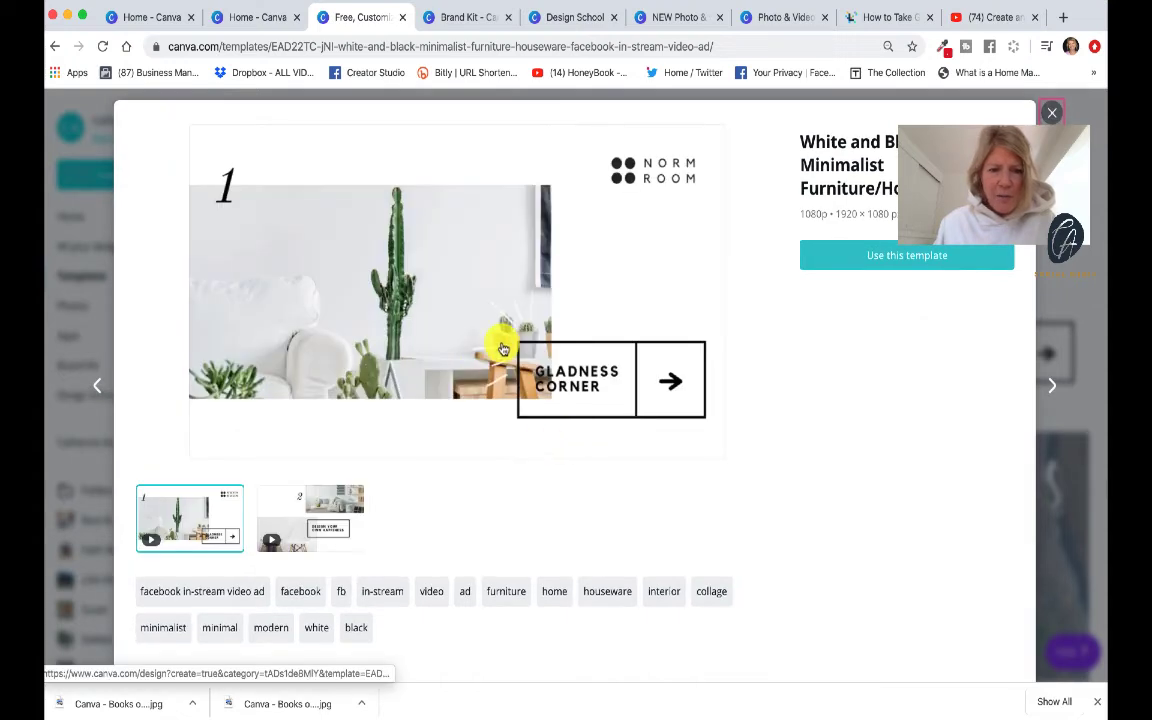
click(296, 514)
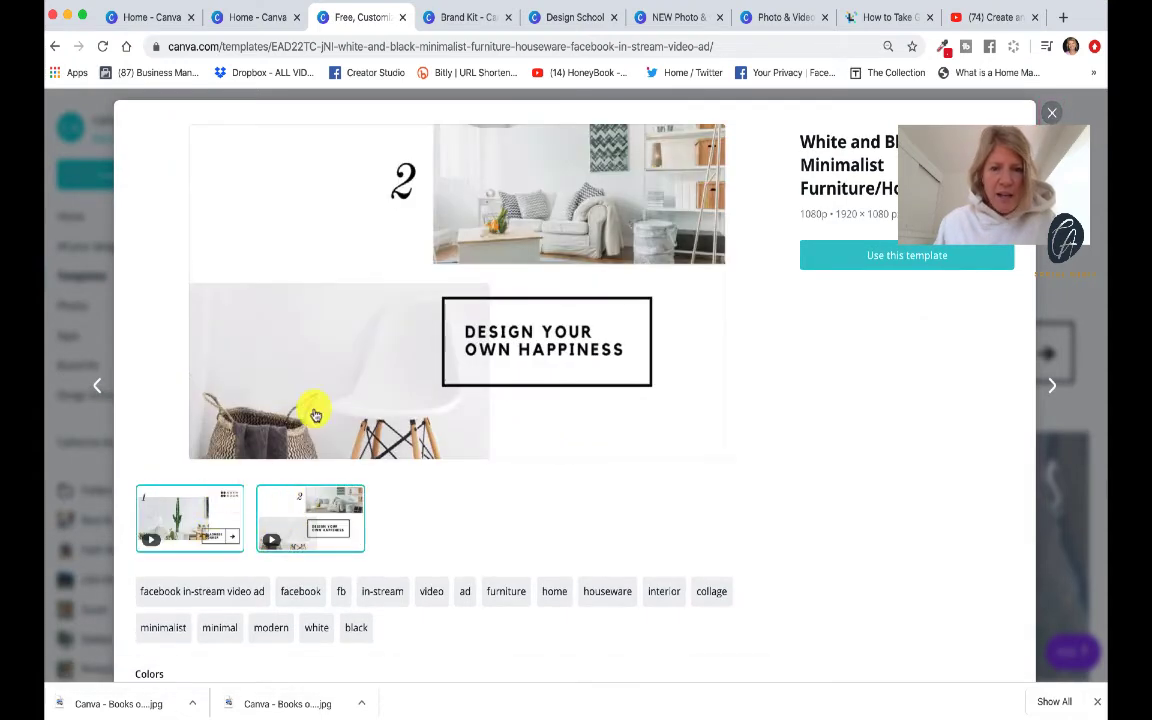
click(1054, 118)
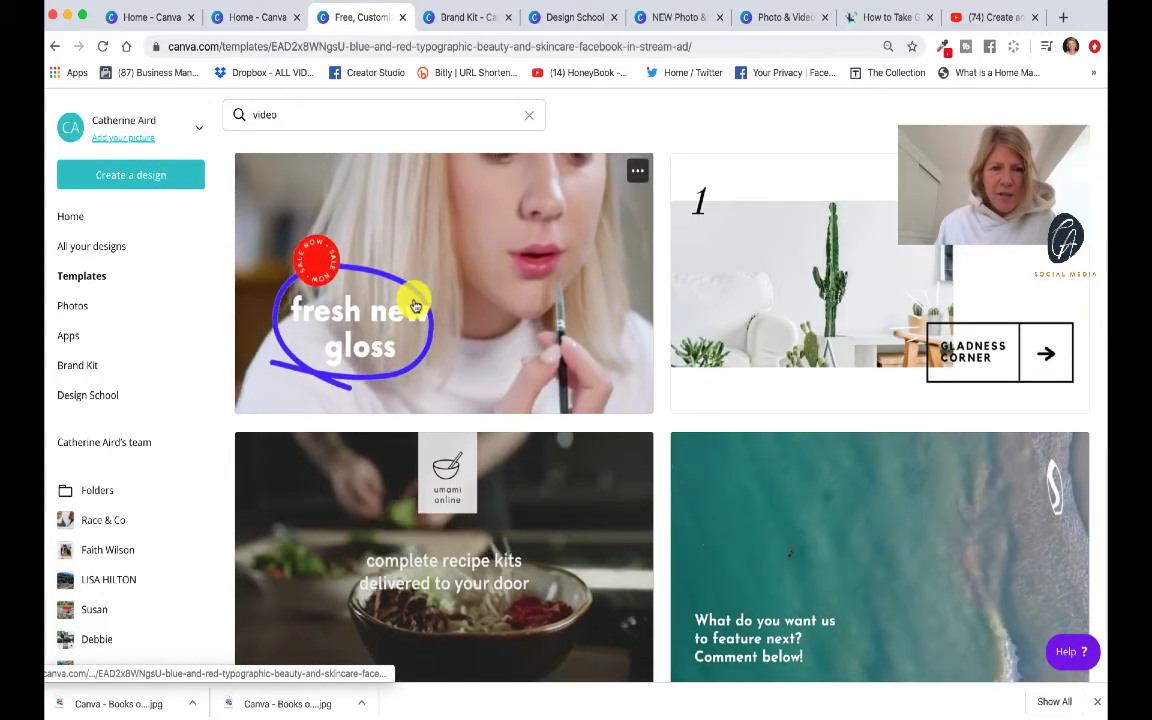
- Open the blue and red "fresh new gloss" beauty video template as a new design
click(416, 305)
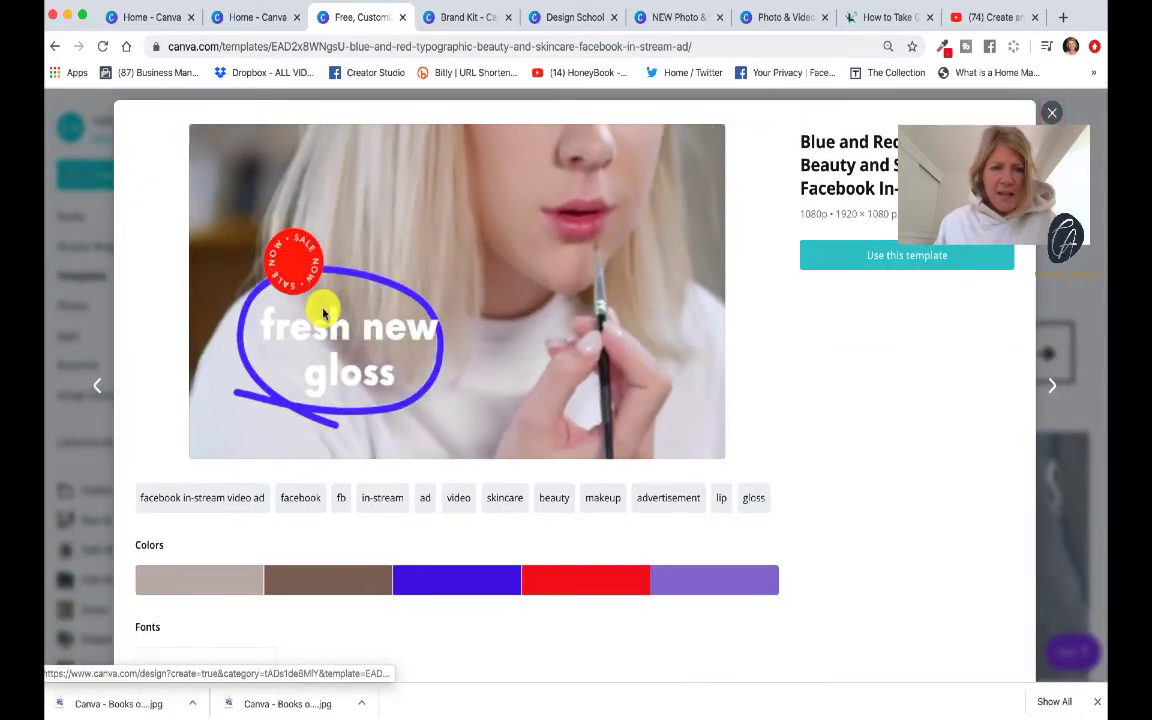
click(323, 316)
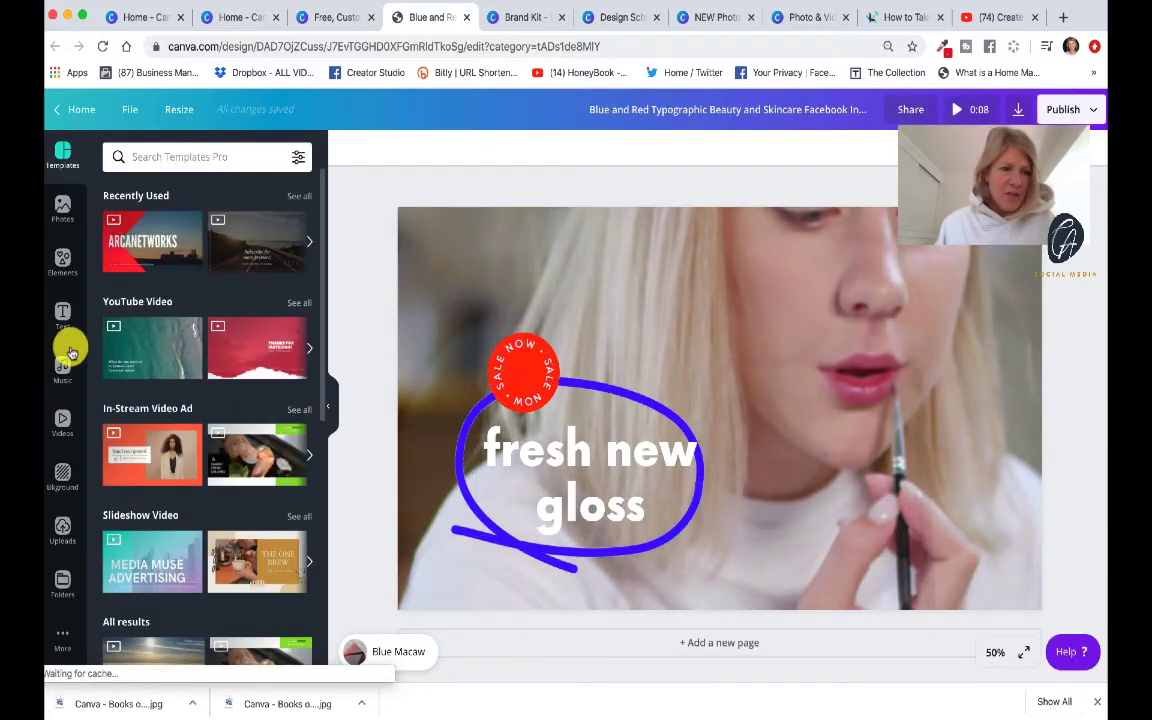
- Replace the design's background video with the 0:08 clip of a table with flowers from the Fashion videos
click(62, 423)
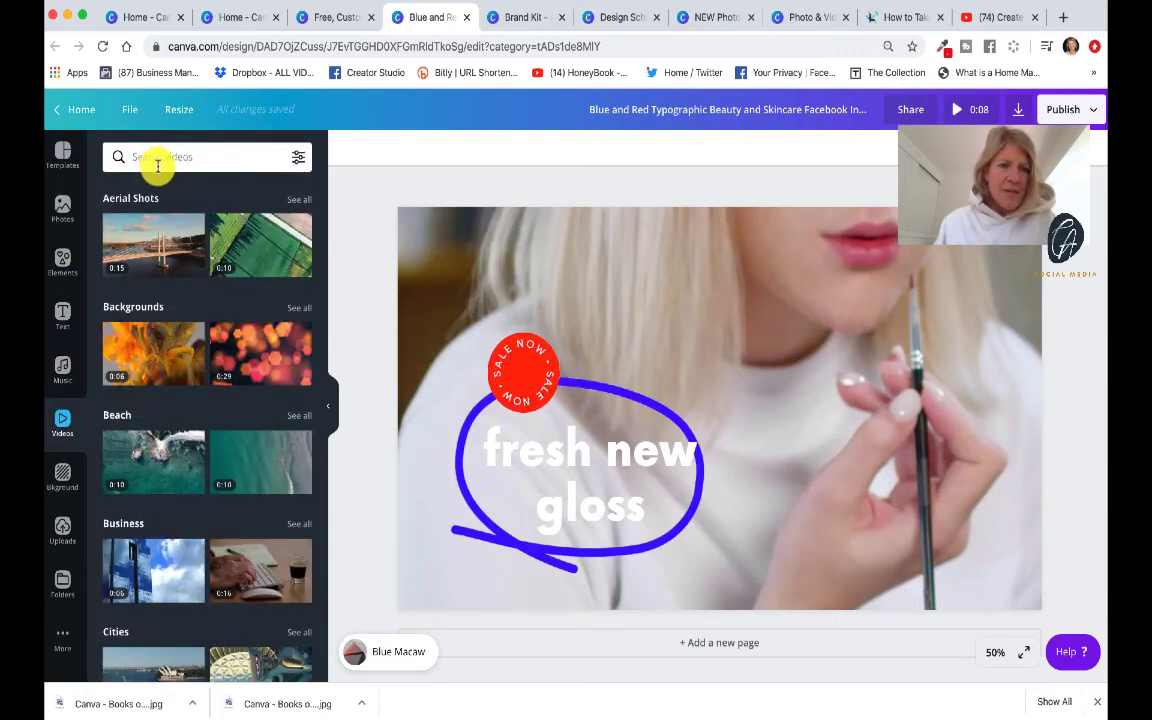
scroll(200, 411, down, 5)
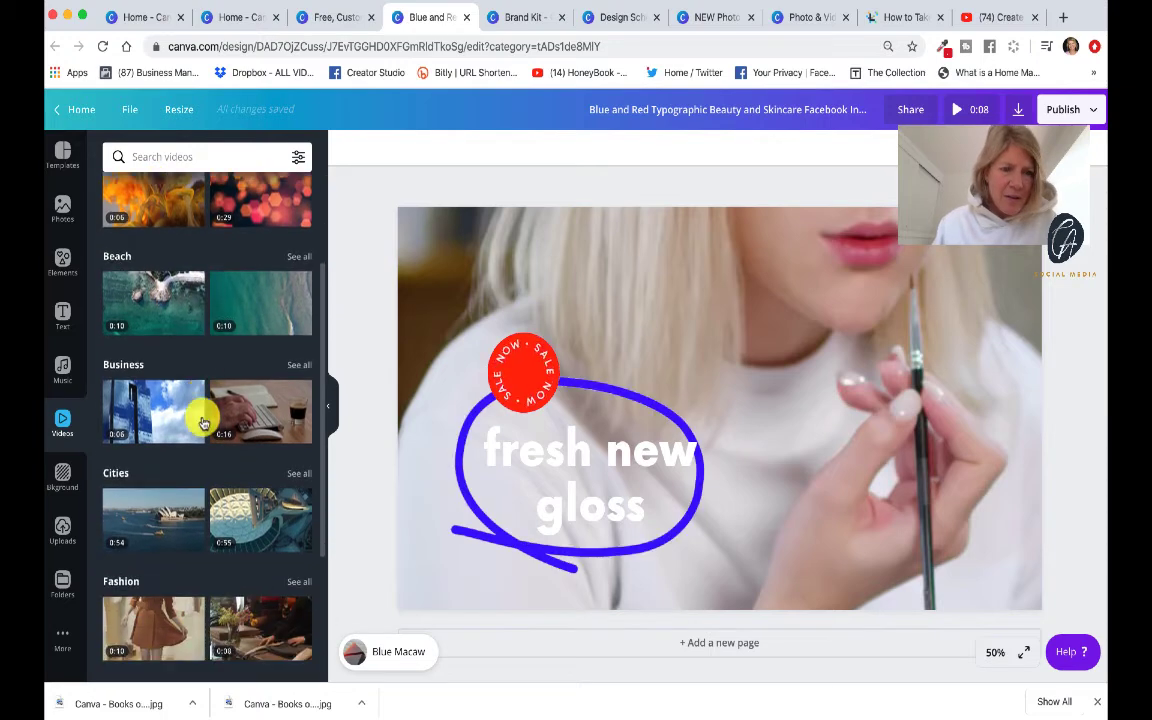
scroll(203, 420, down, 5)
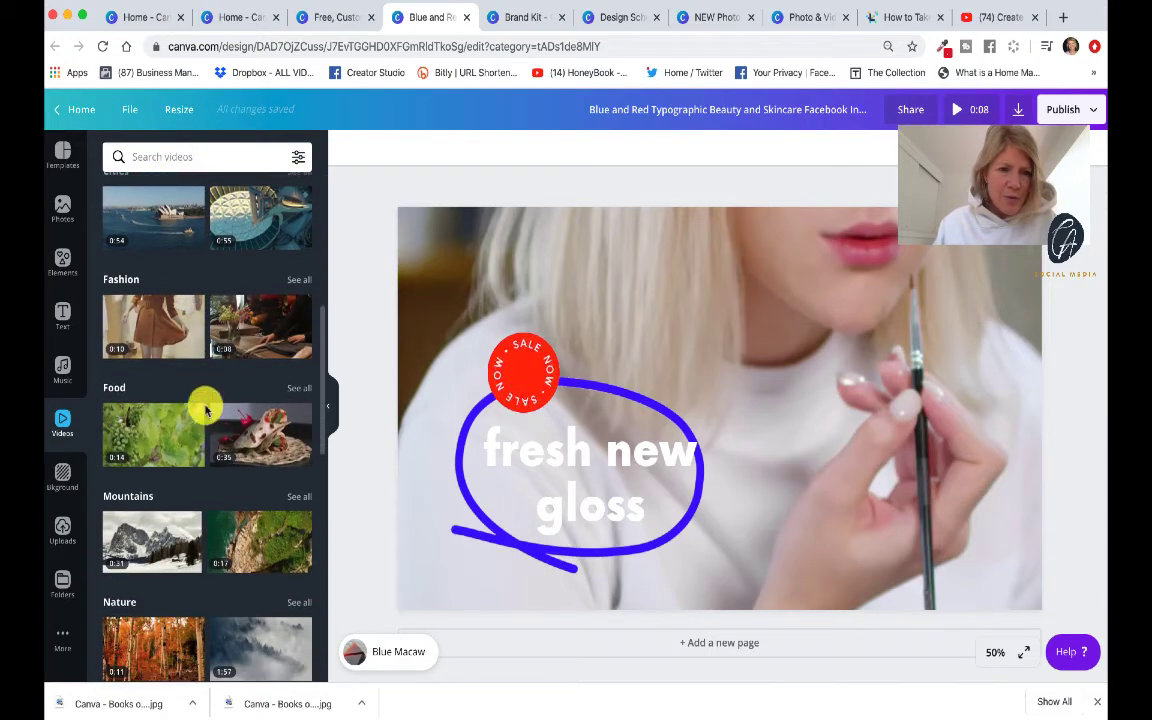
drag(265, 347, 391, 417)
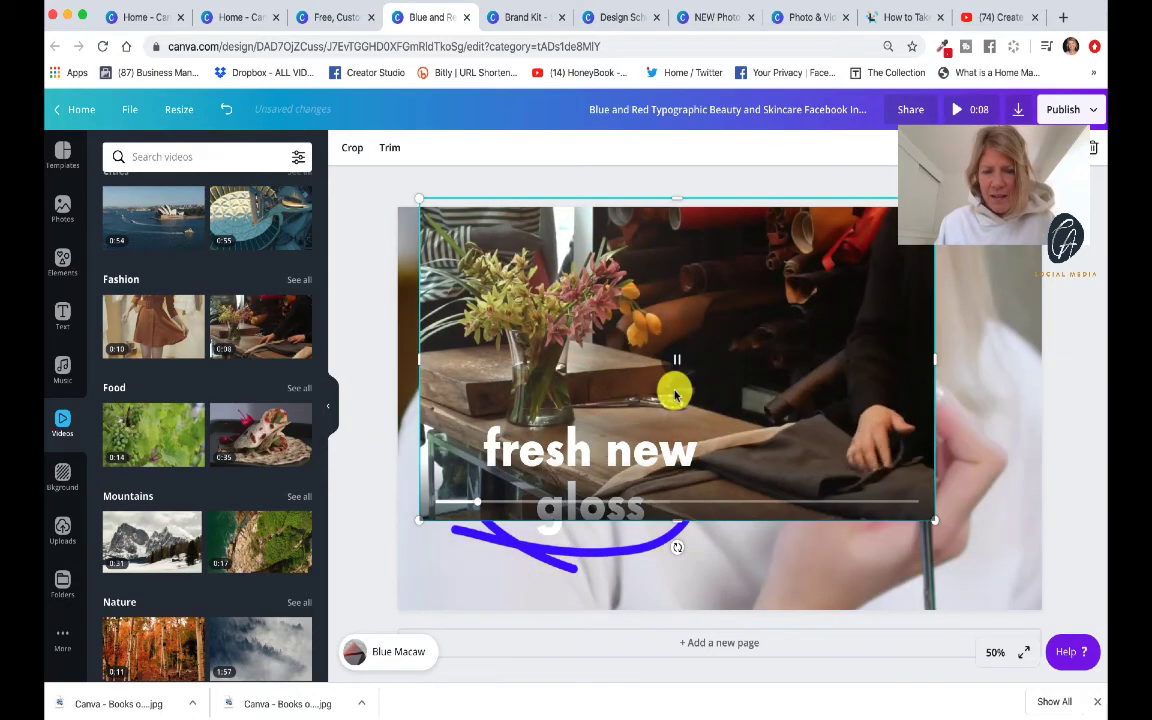
key(Delete)
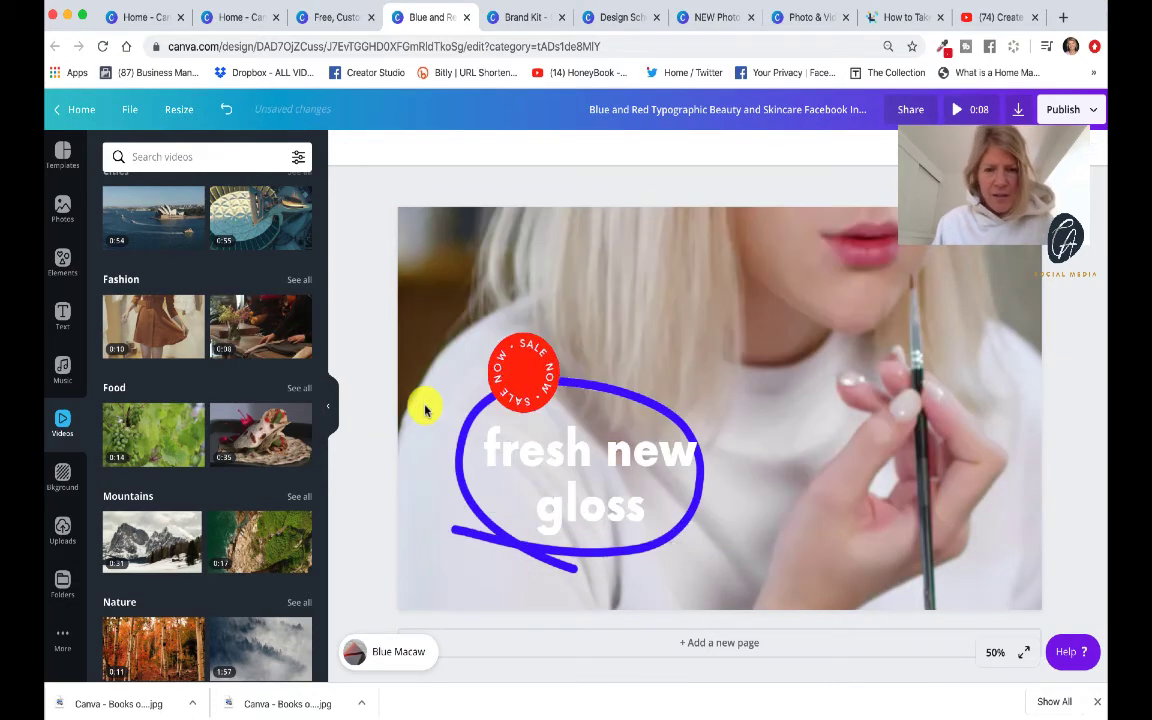
click(427, 295)
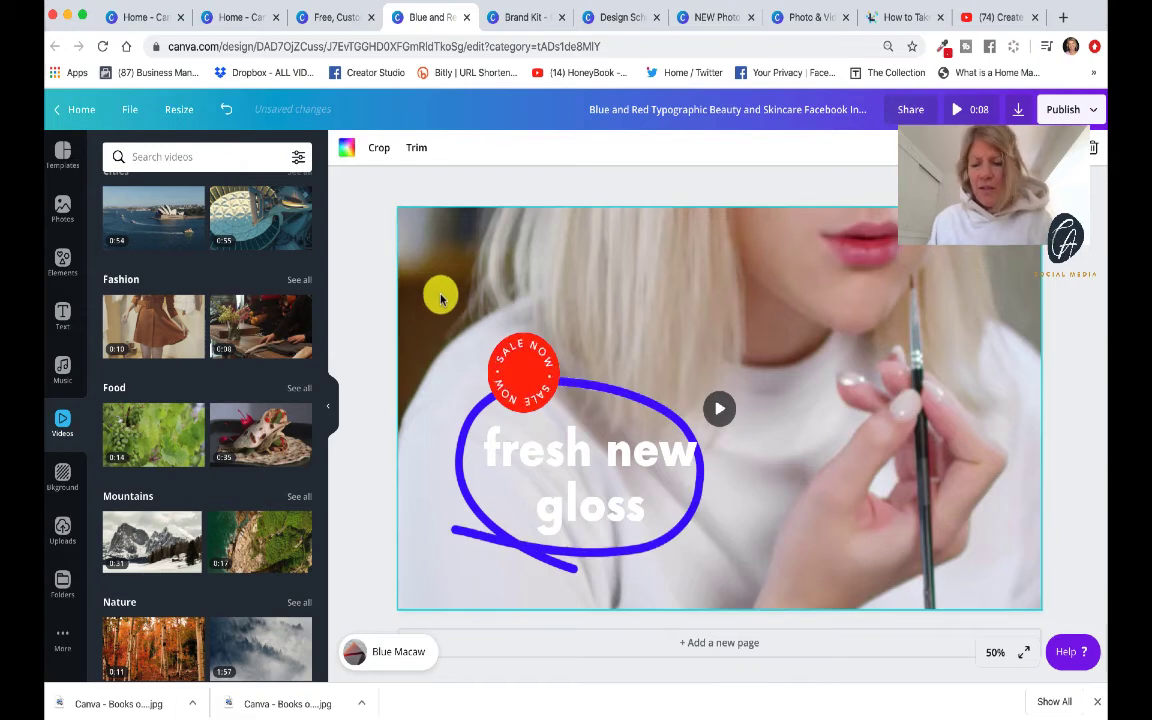
key(Delete)
drag(257, 330, 419, 249)
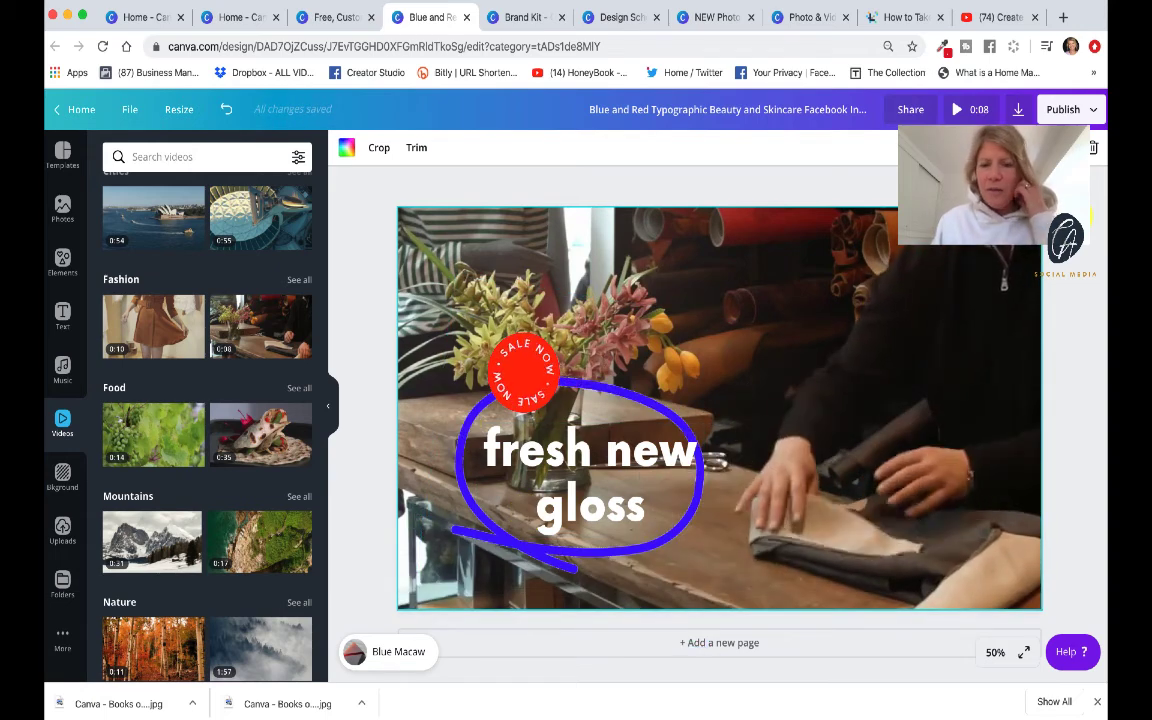
- Open the video design's download options, view the available file types and close the list without choosing another
click(1019, 112)
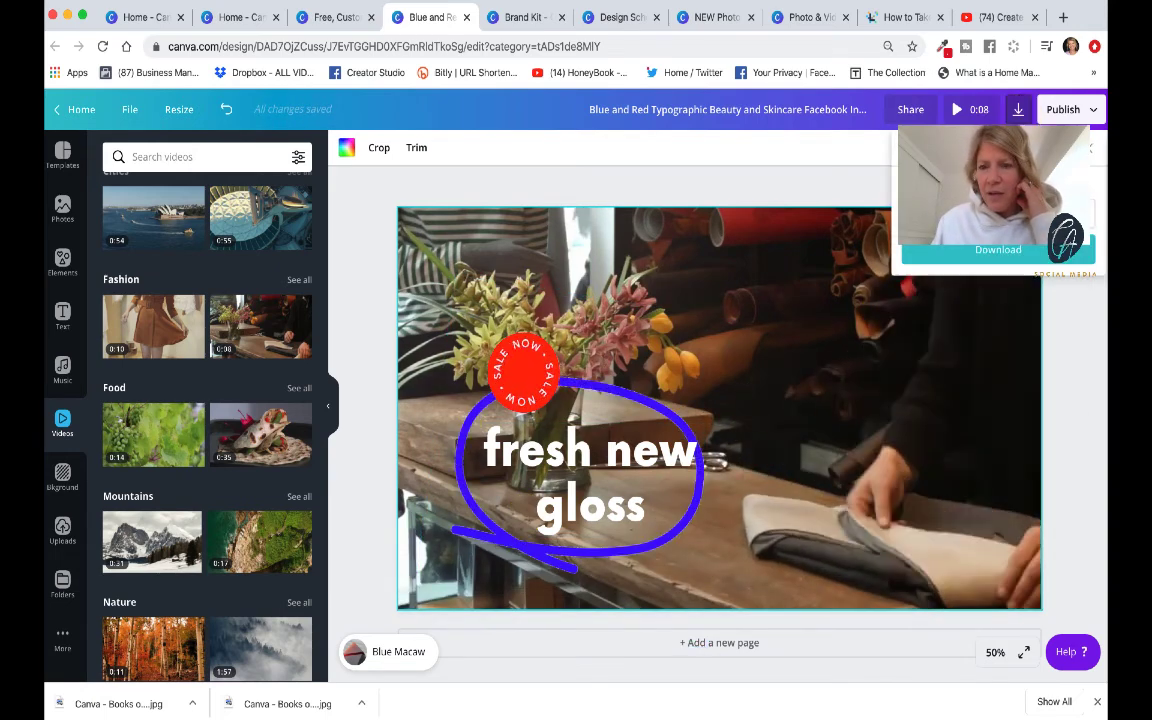
click(1088, 213)
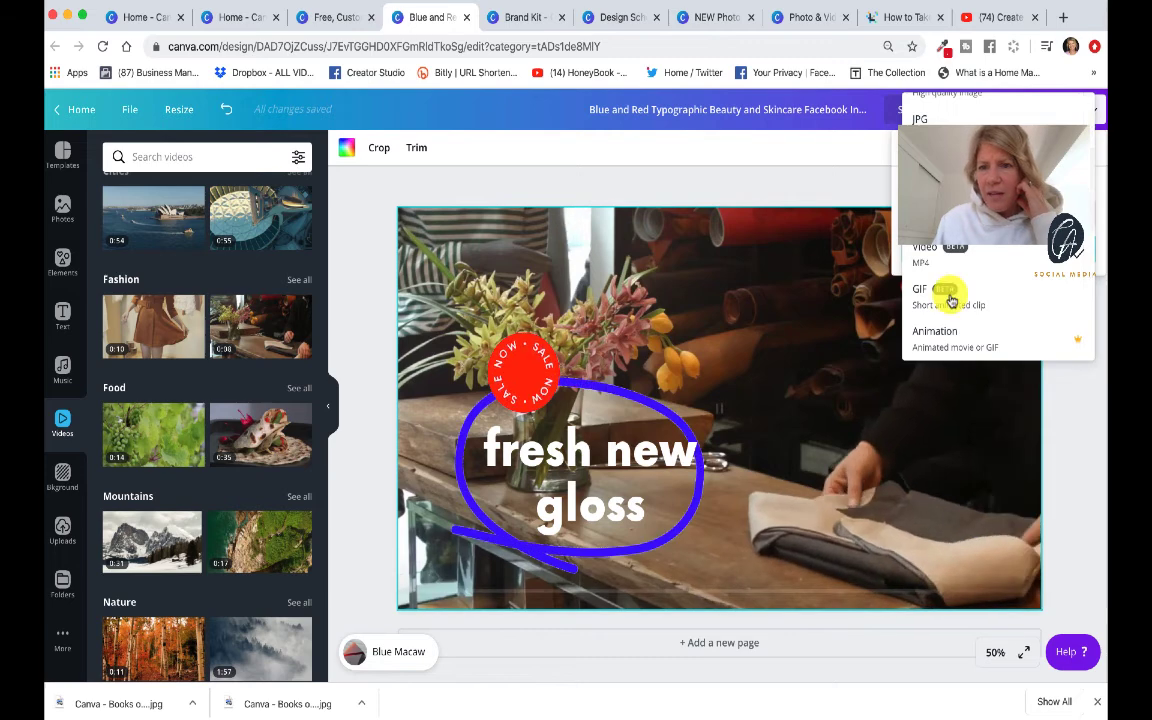
click(1058, 452)
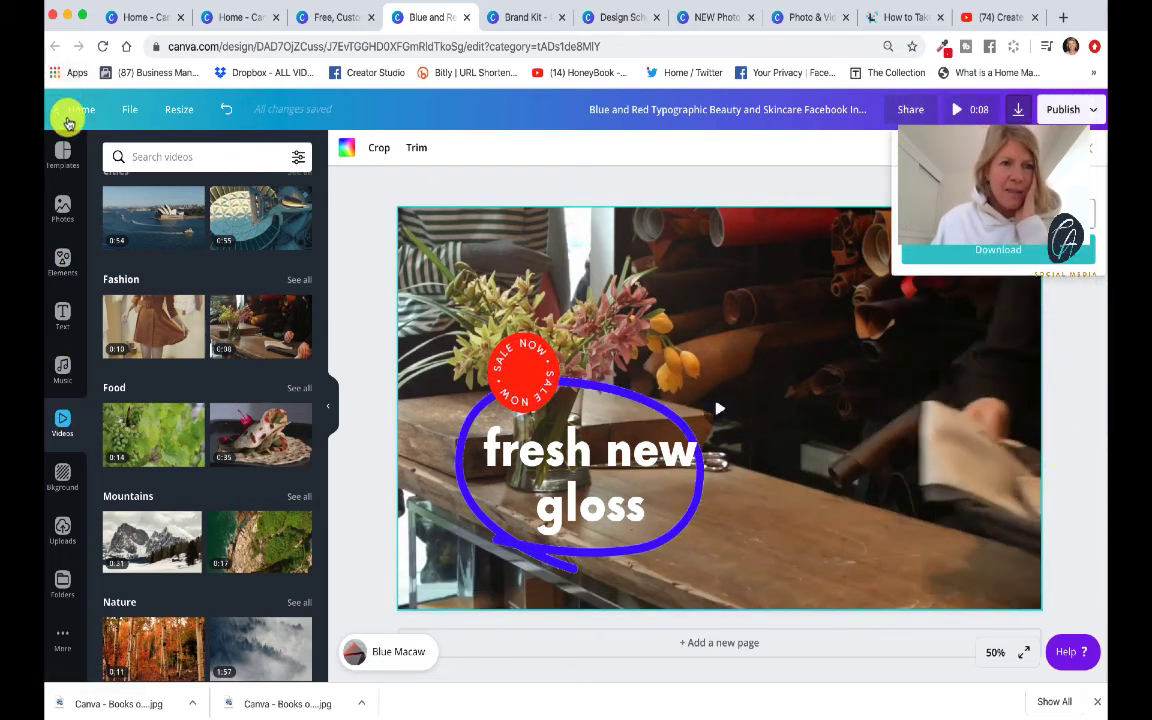
- Leave the video design for the home page and look over the recent designs
click(72, 118)
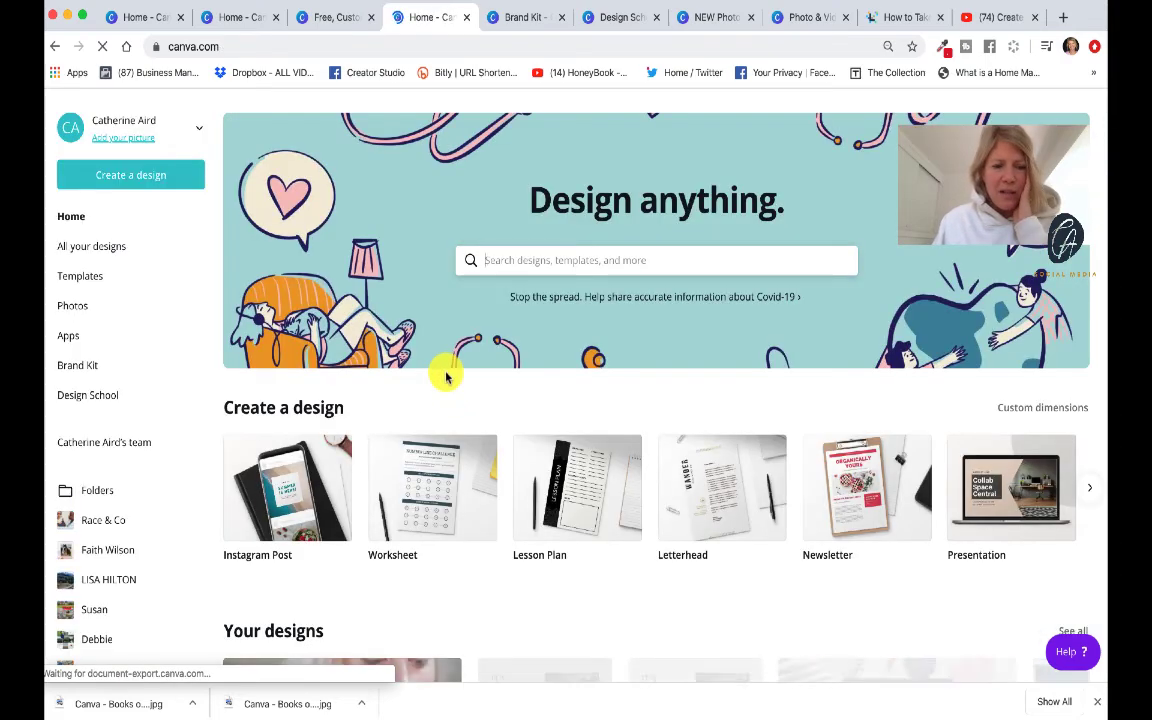
scroll(563, 545, down, 2)
scroll(563, 545, up, 2)
scroll(563, 548, down, 3)
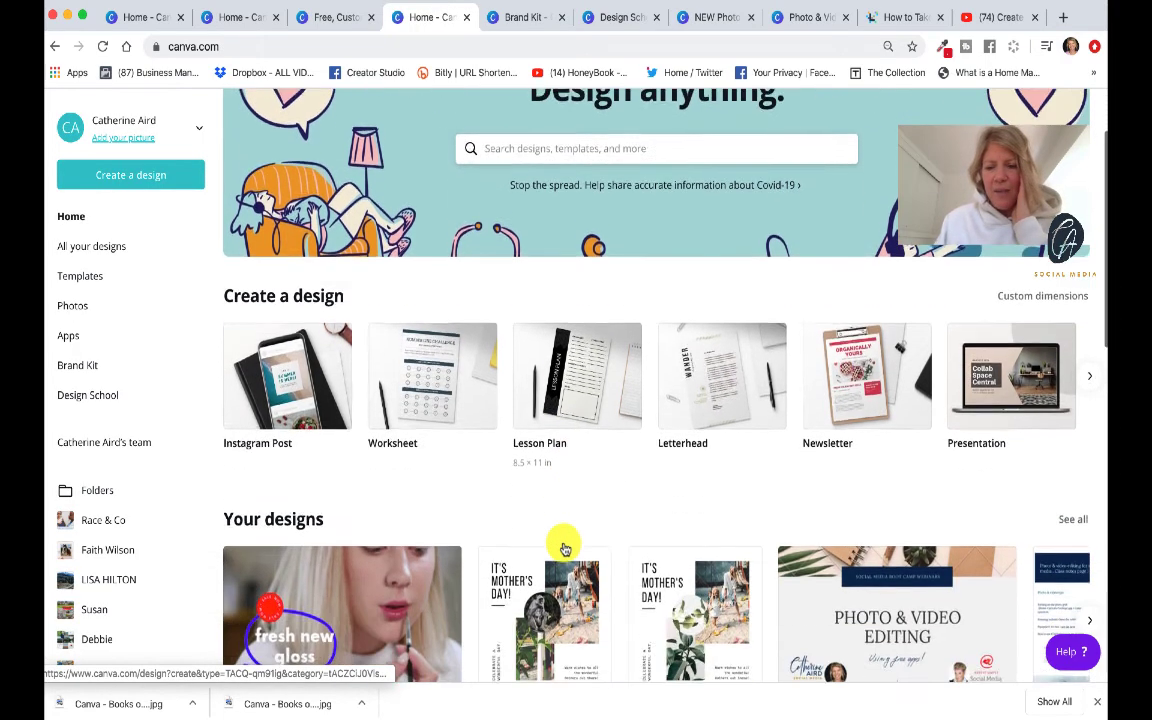
scroll(563, 548, up, 3)
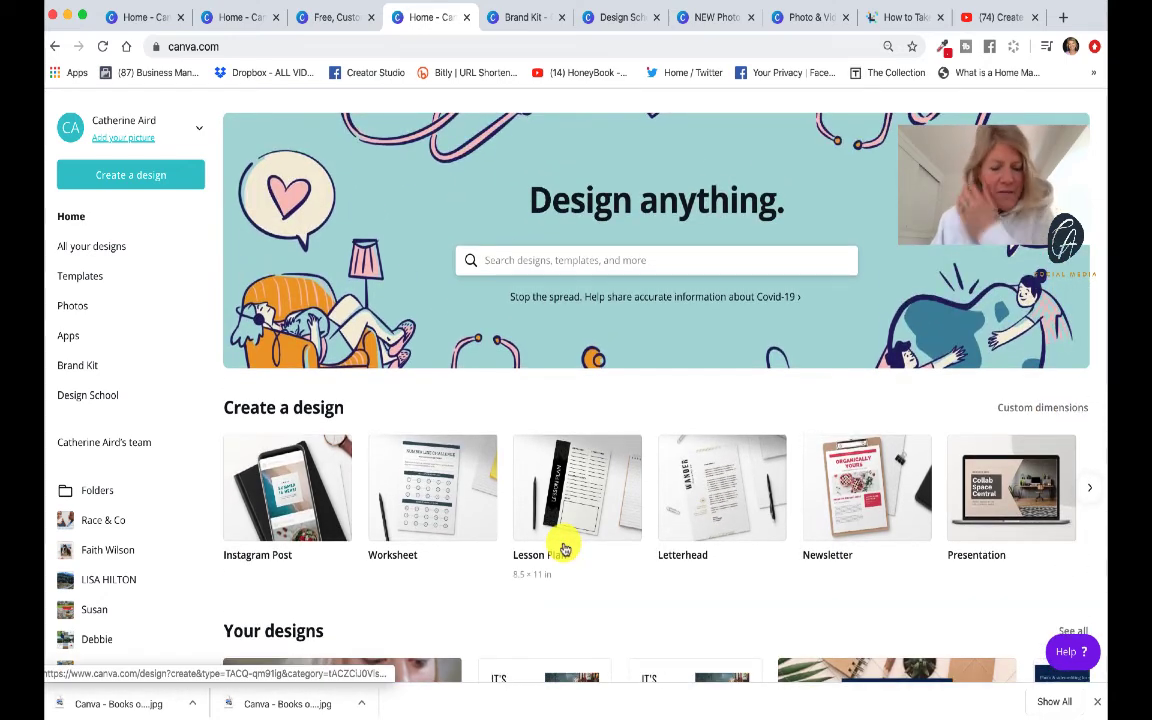
- Search for "animated" on the home page and open the Animated Social Media suggestion
text(animate)
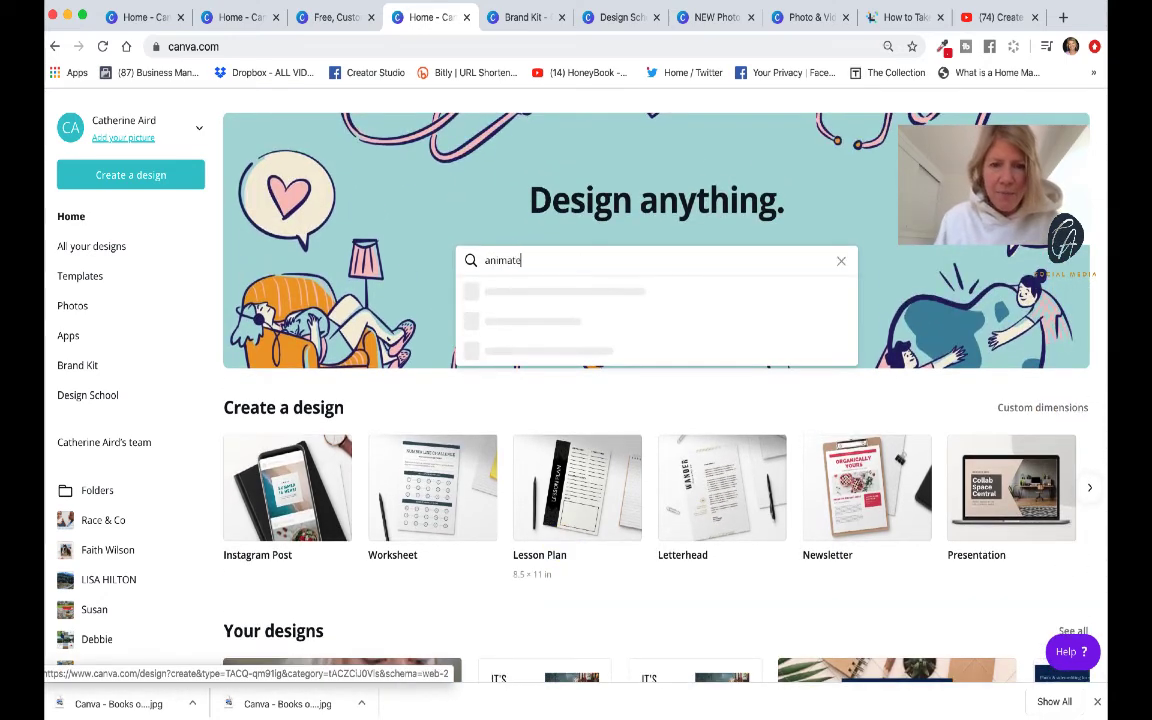
text(d)
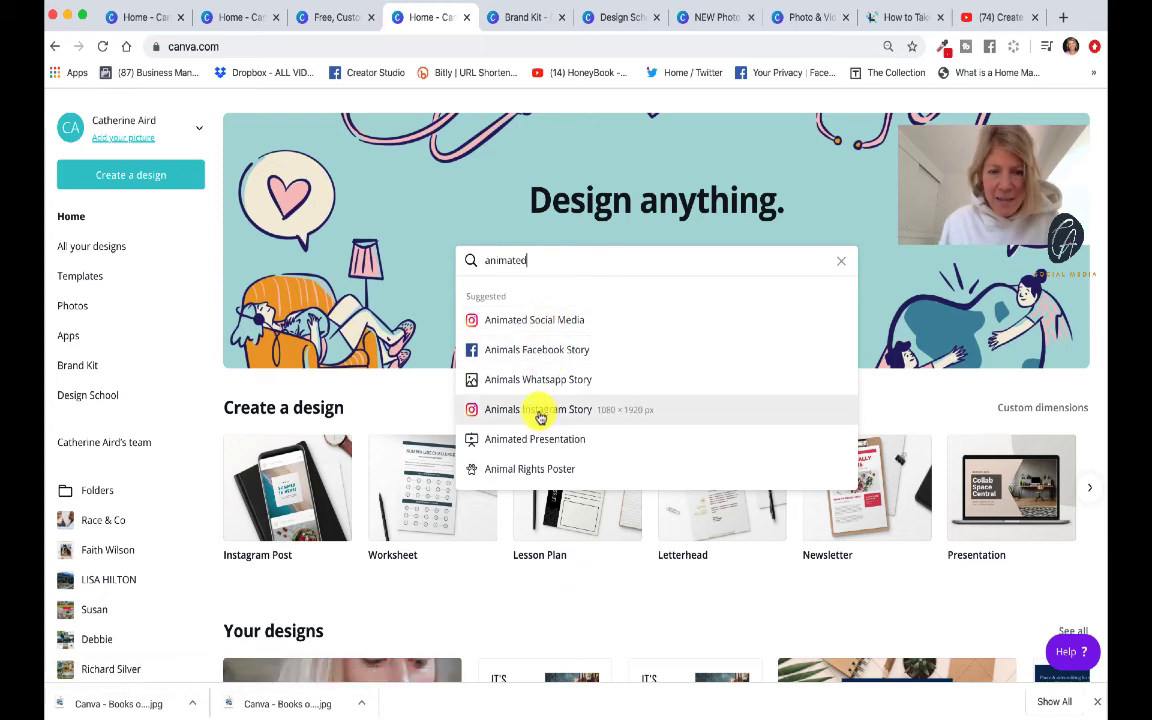
scroll(538, 415, down, 1)
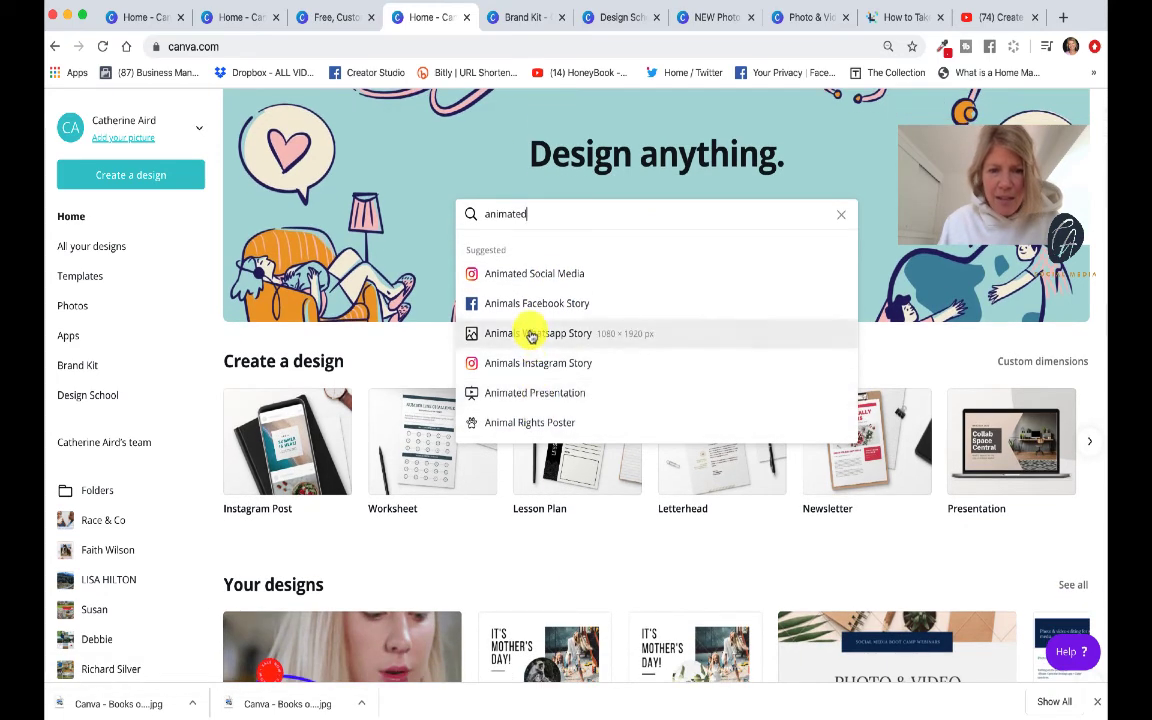
click(527, 273)
- Open the pink and purple rainbow quotation template from the animated social media results and select its quotation text
scroll(241, 500, down, 5)
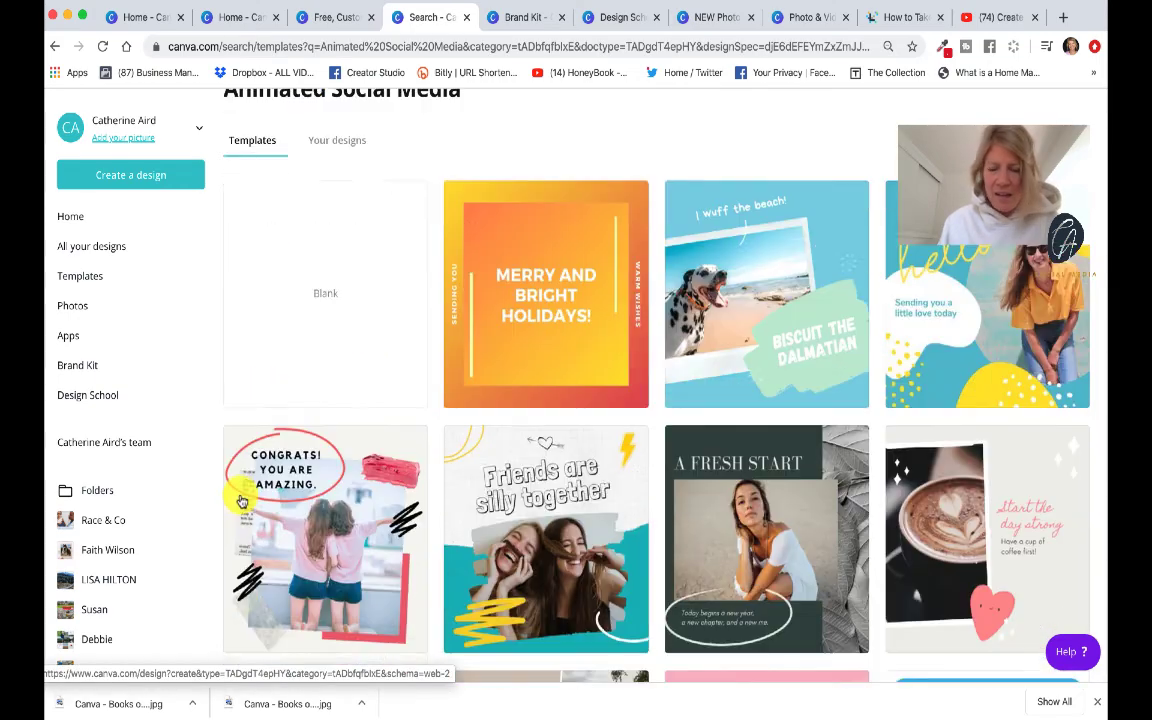
scroll(241, 500, down, 5)
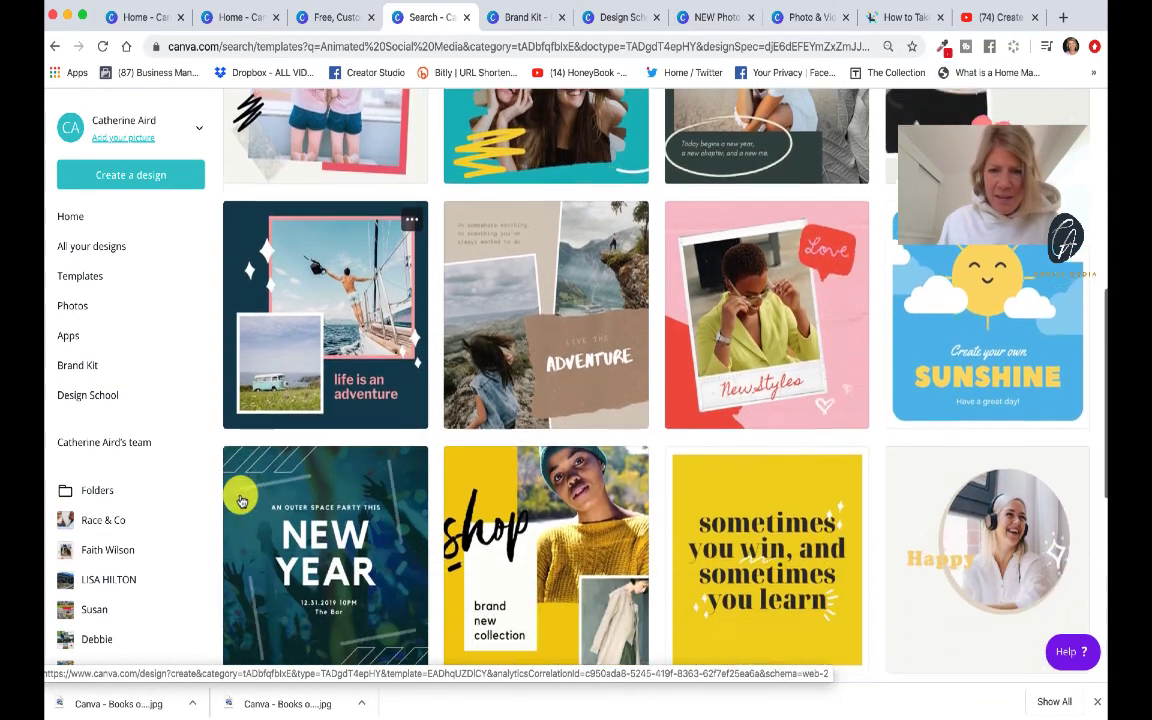
scroll(241, 500, down, 2)
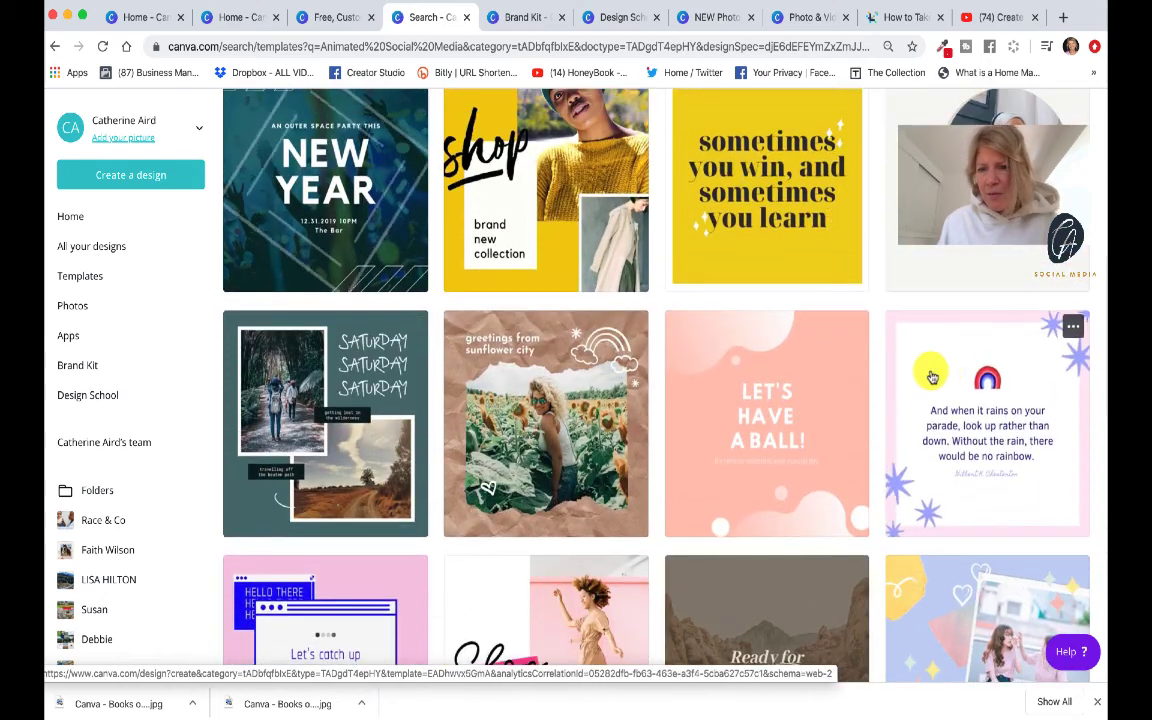
scroll(1000, 410, down, 1)
scroll(1000, 416, up, 1)
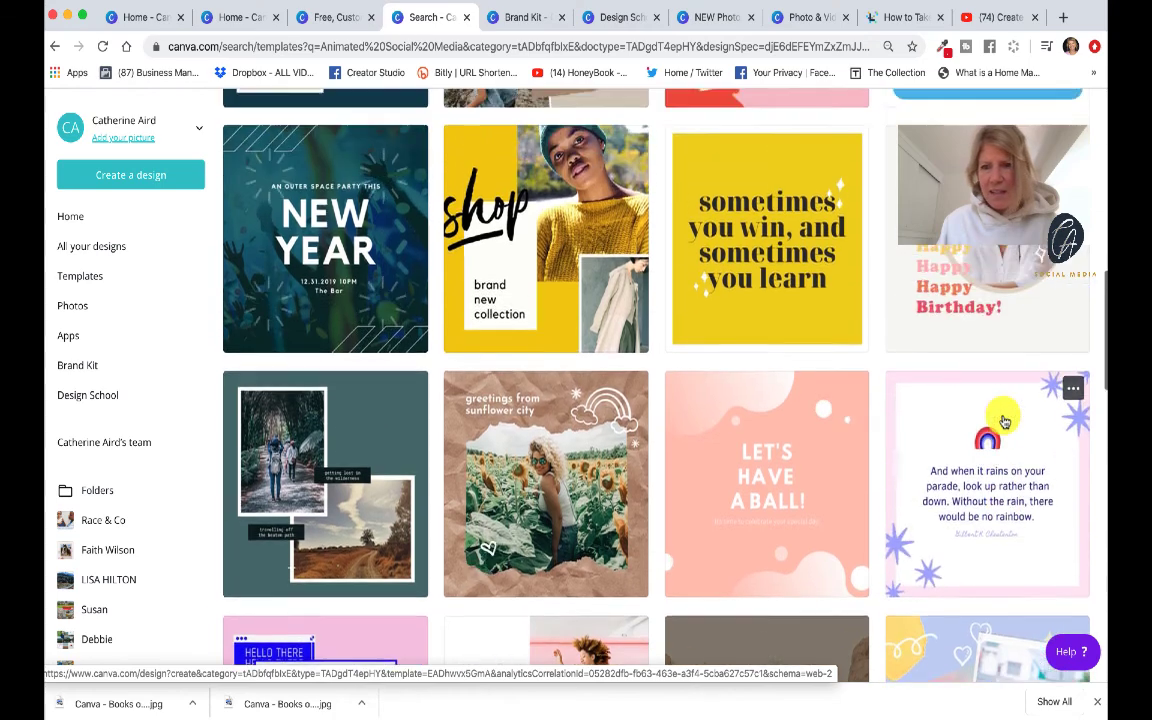
scroll(1003, 416, up, 1)
scroll(1003, 416, down, 1)
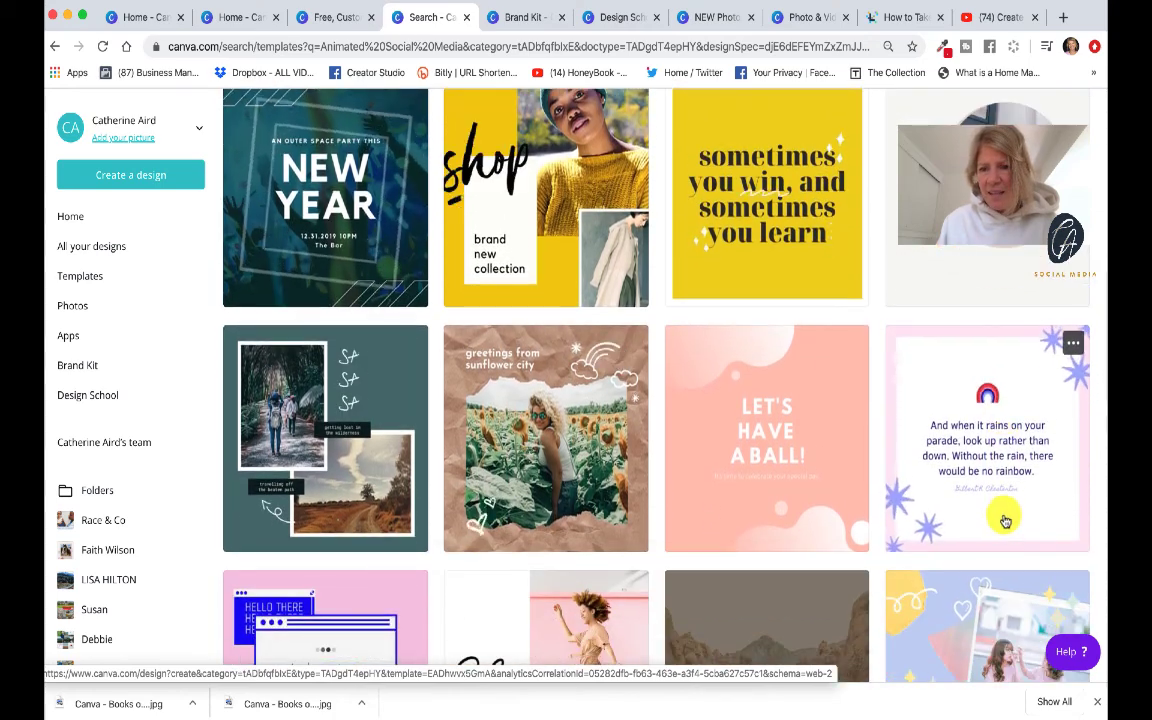
click(1005, 518)
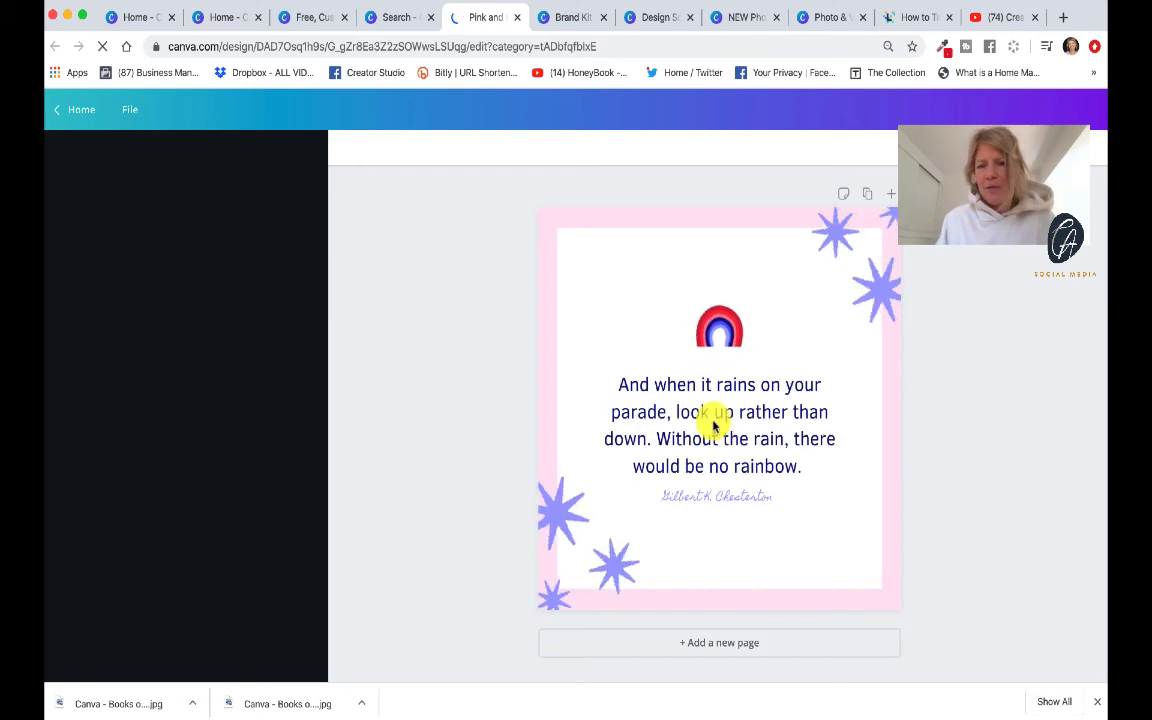
click(713, 423)
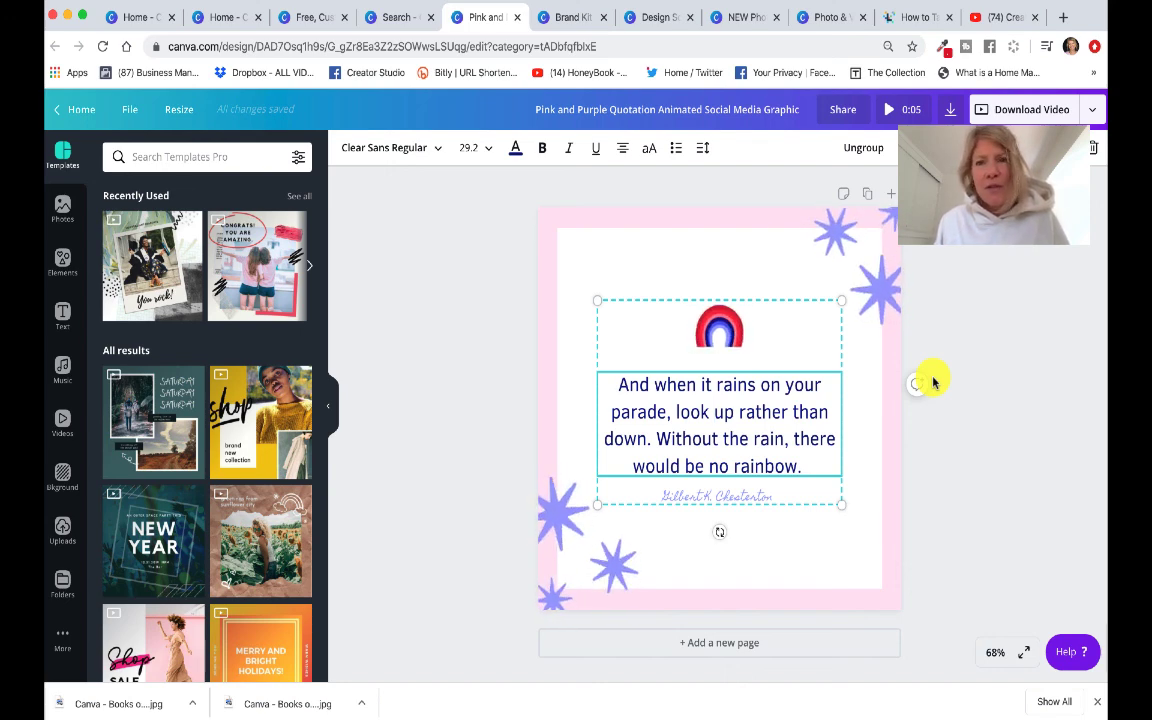
click(697, 1)
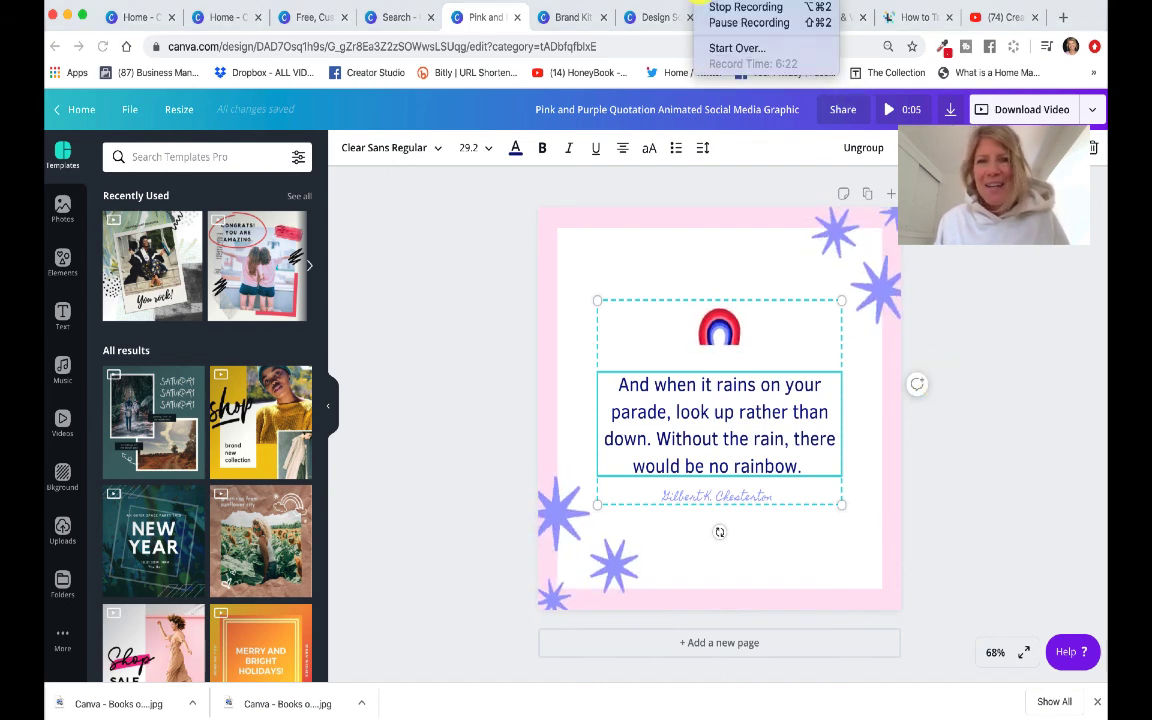